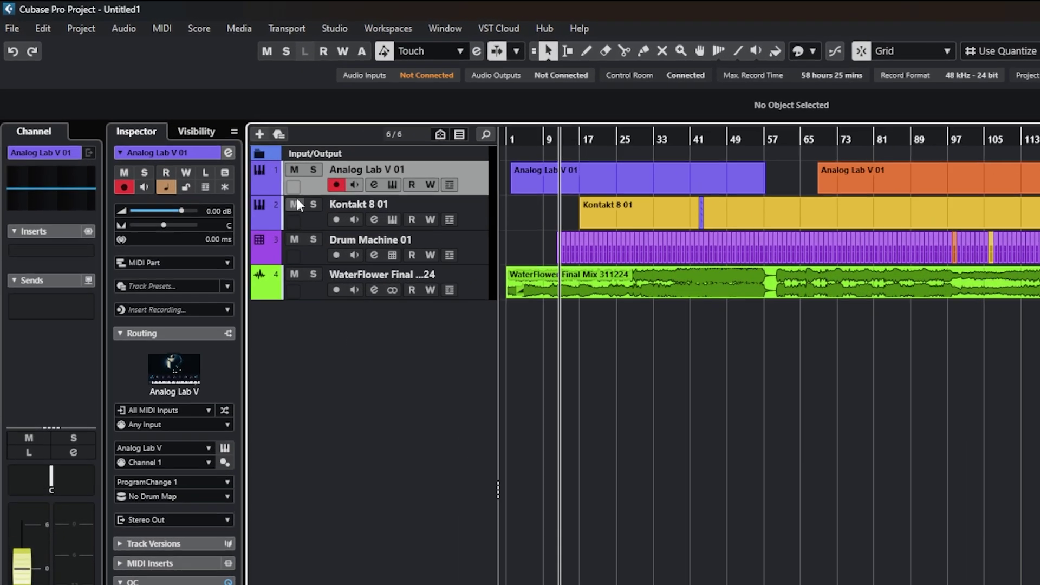
# Step: Mute the Kontakt 8, Drum Machine and WaterFlower tracks and clear all mutes in the project
pyautogui.click(295, 202)
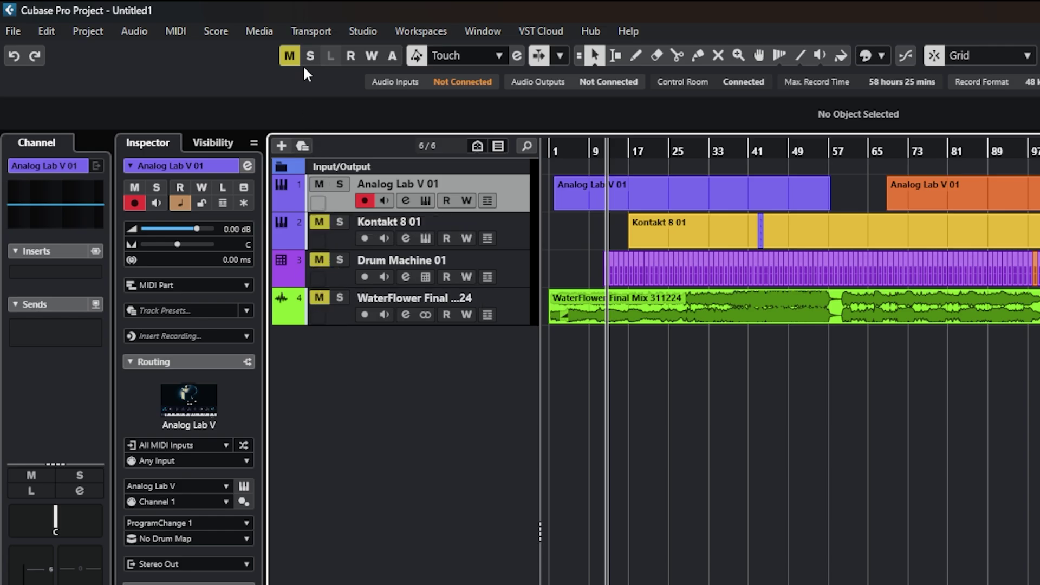
pyautogui.click(292, 55)
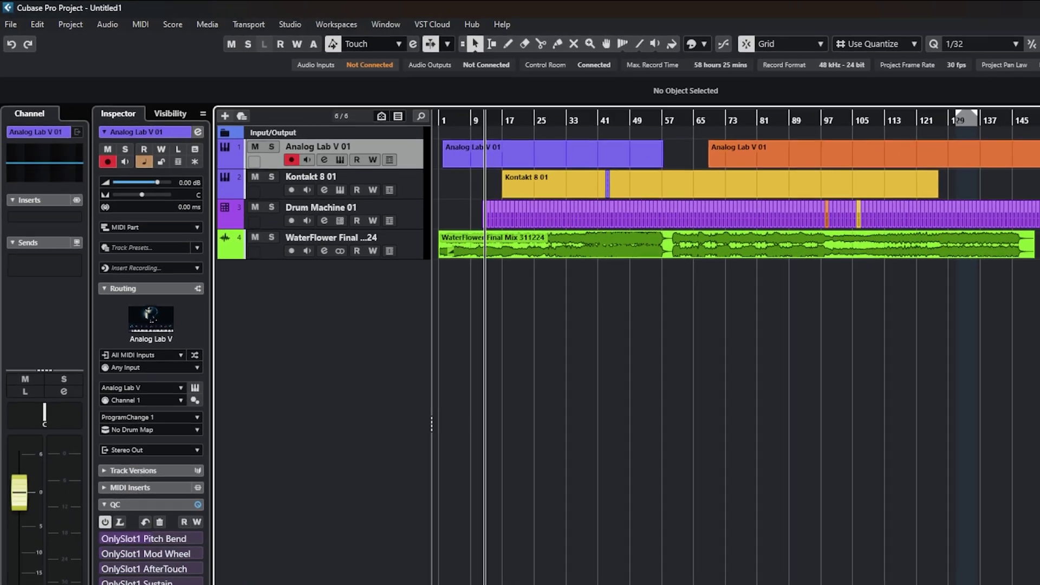
# Step: Play the project from about bar 27, move playback to near bar 57, and stop it beyond the visible range
pyautogui.press('h')
pyautogui.press('h')
pyautogui.press('h')
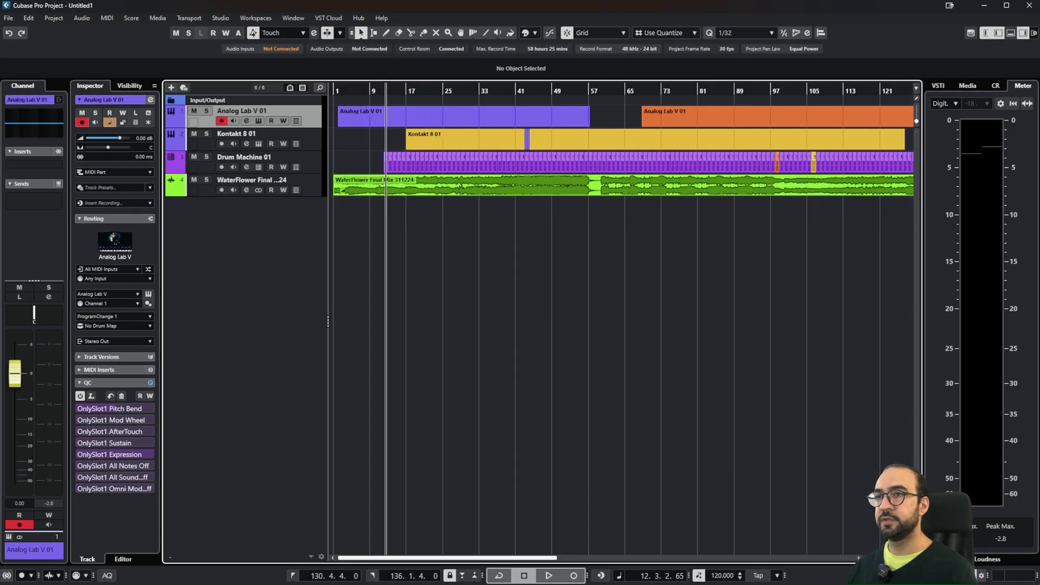
pyautogui.press('h')
pyautogui.press('h')
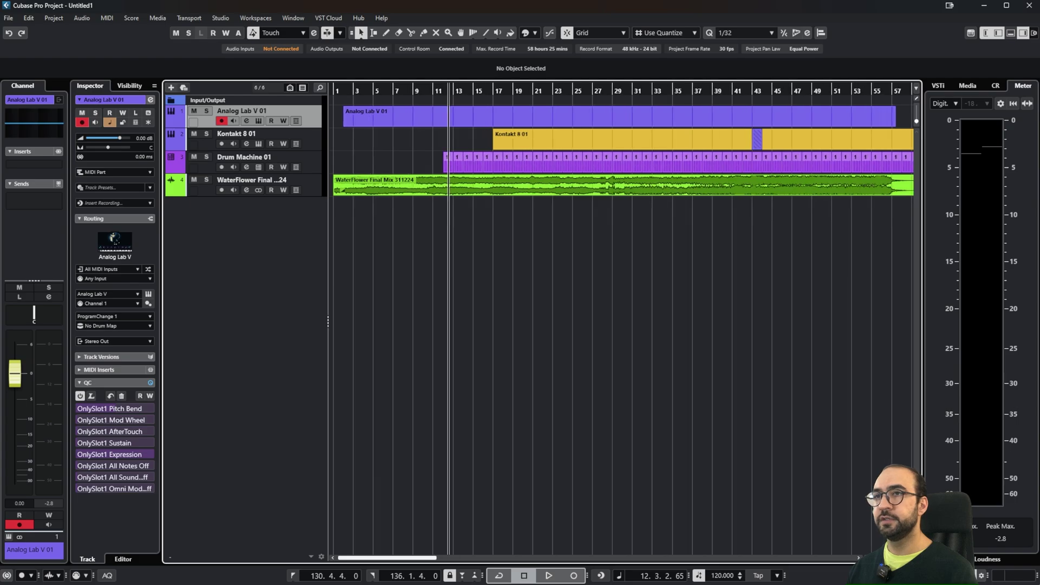
pyautogui.click(601, 87)
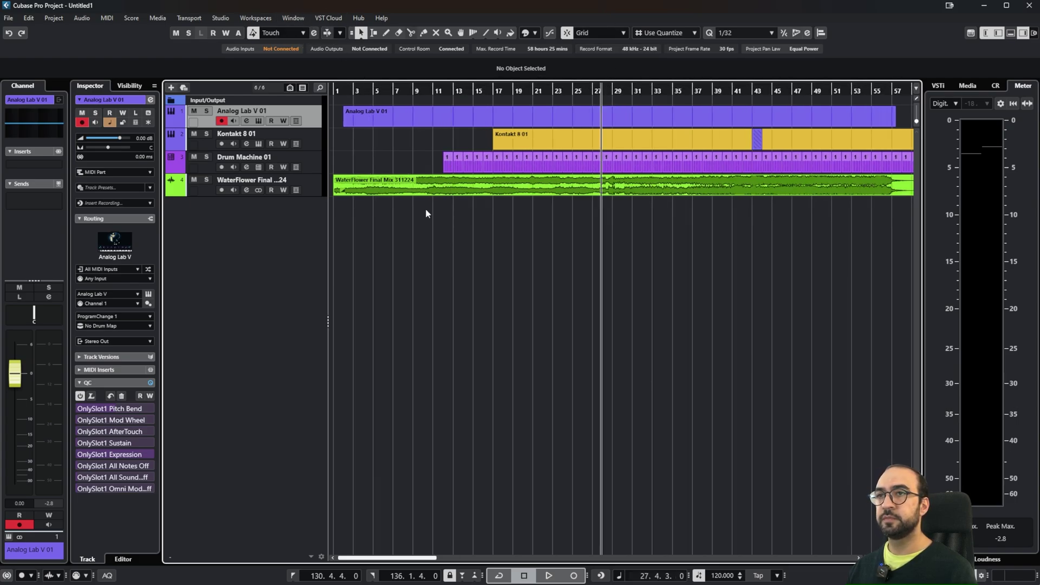
pyautogui.click(549, 575)
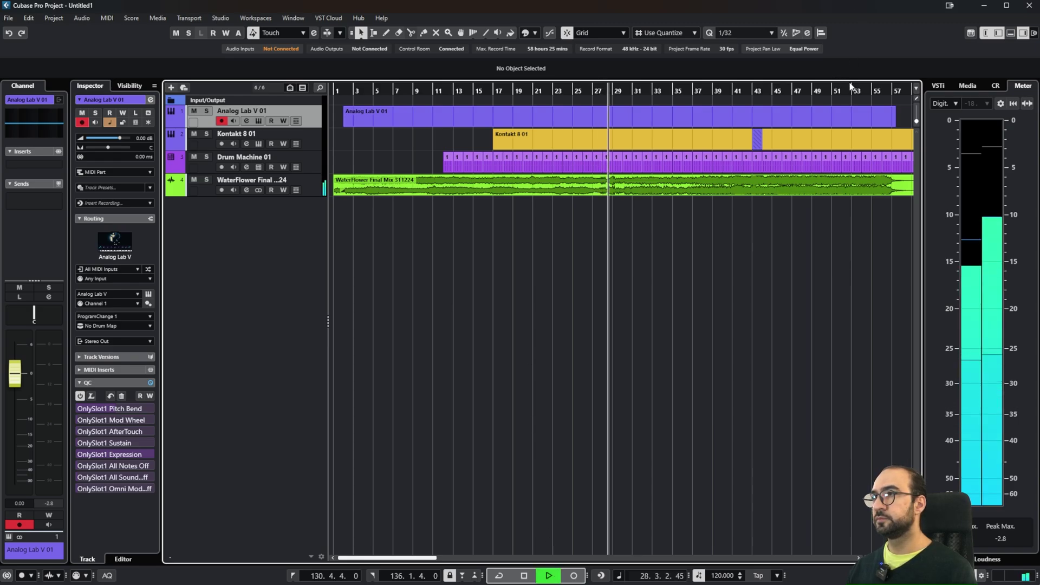
pyautogui.moveTo(851, 88); pyautogui.dragTo(899, 91)
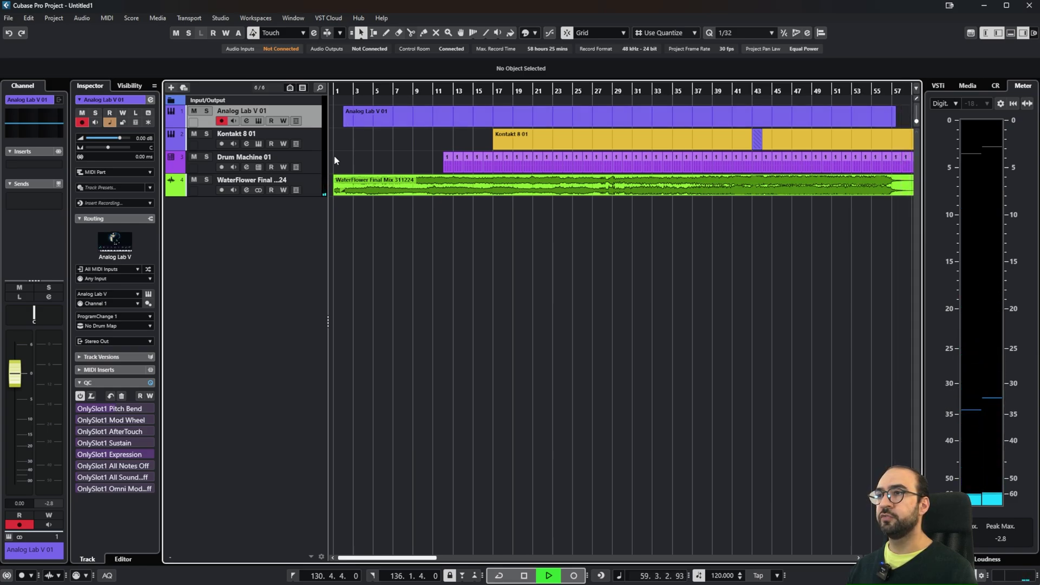
pyautogui.click(524, 575)
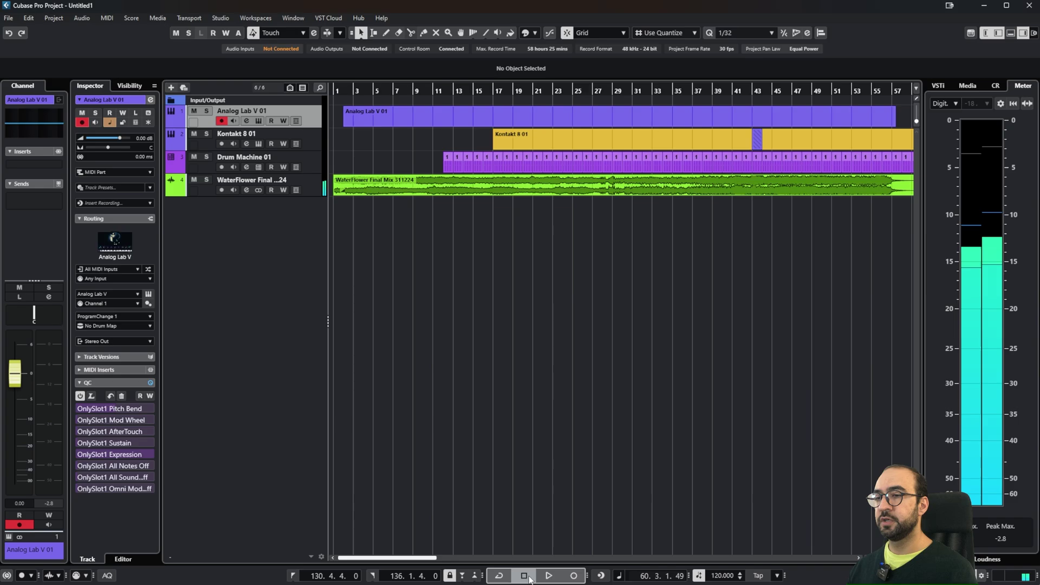
pyautogui.moveTo(431, 558)
pyautogui.mouseDown()
pyautogui.moveTo(447, 560)
pyautogui.moveTo(432, 560)
pyautogui.mouseUp()
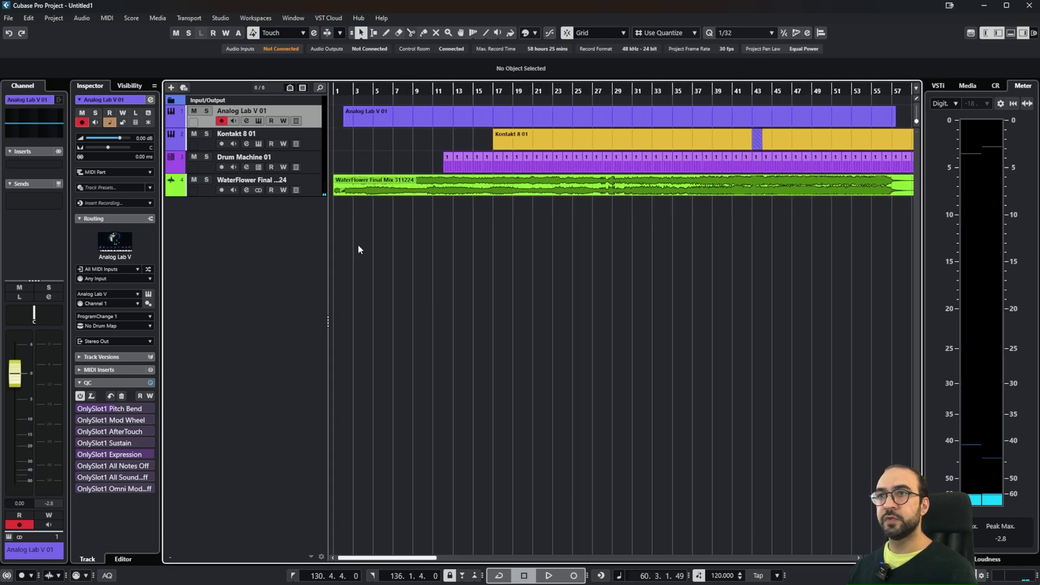
# Step: Enable Auto-Scroll and test it by playing from about bar 35, jumping to about bar 64, and stopping
pyautogui.click(327, 33)
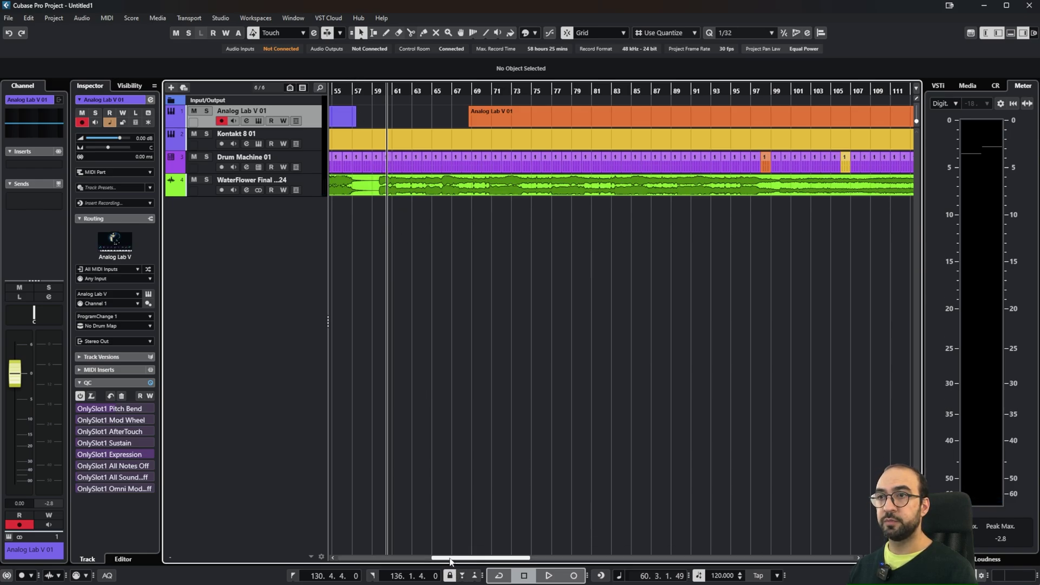
pyautogui.moveTo(450, 560); pyautogui.dragTo(368, 571)
pyautogui.click(594, 91)
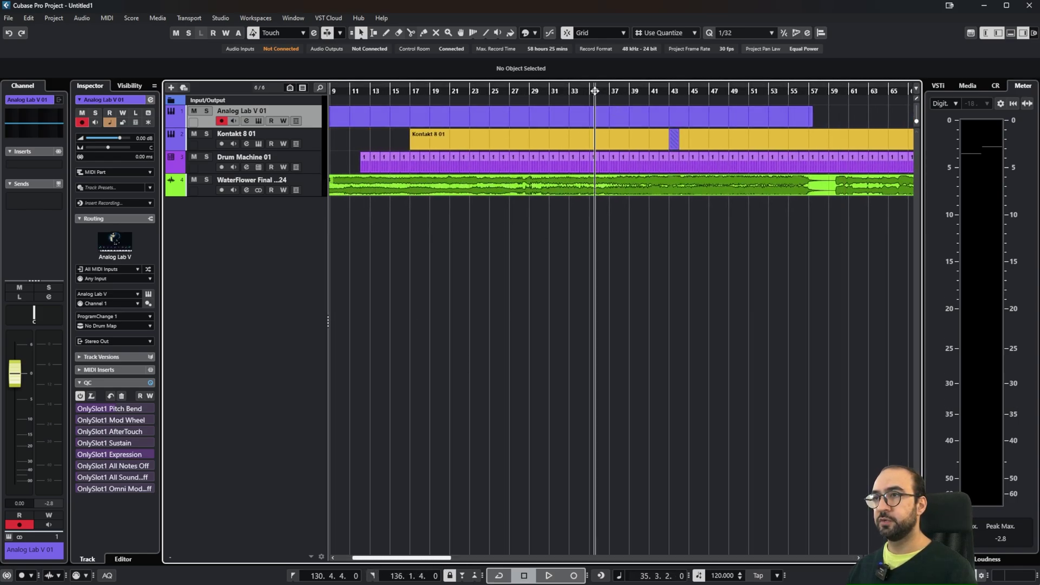
pyautogui.press('space')
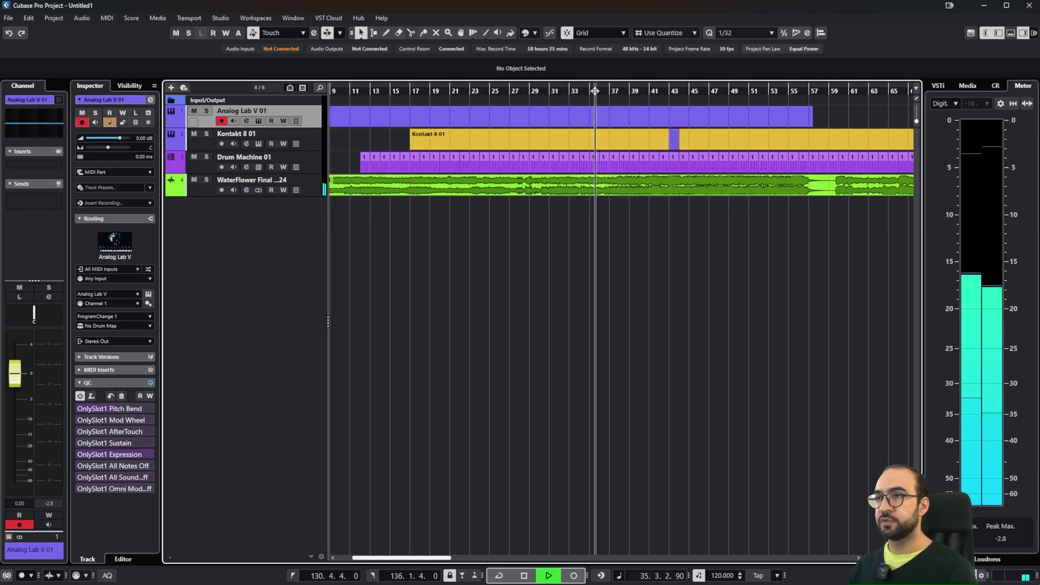
pyautogui.click(884, 91)
pyautogui.press('space')
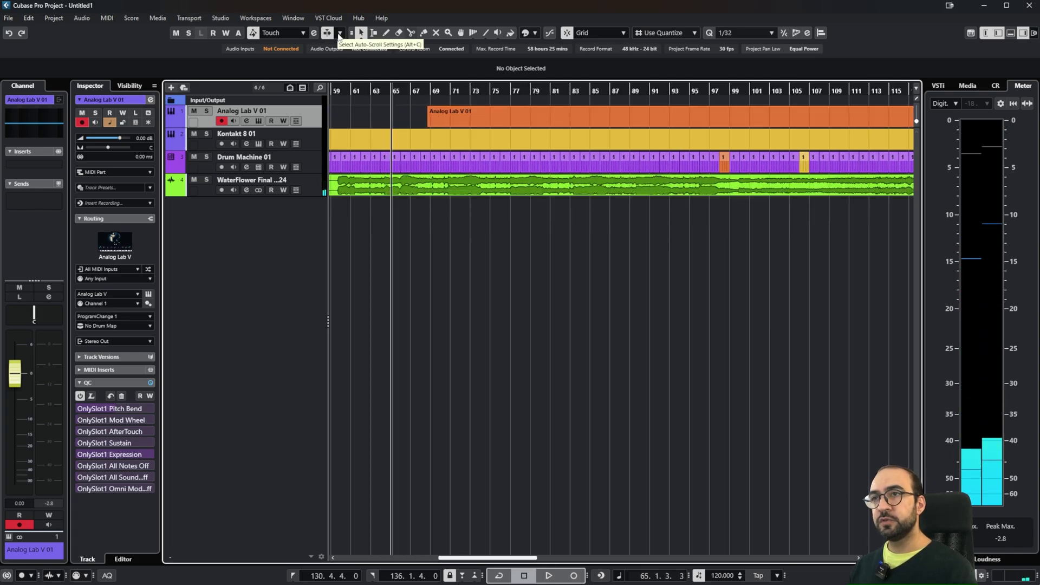
# Step: Set Auto-Scroll to Stationary Cursor and test it with playback, repositioning the cursor to about bar 67 before stopping
pyautogui.click(339, 34)
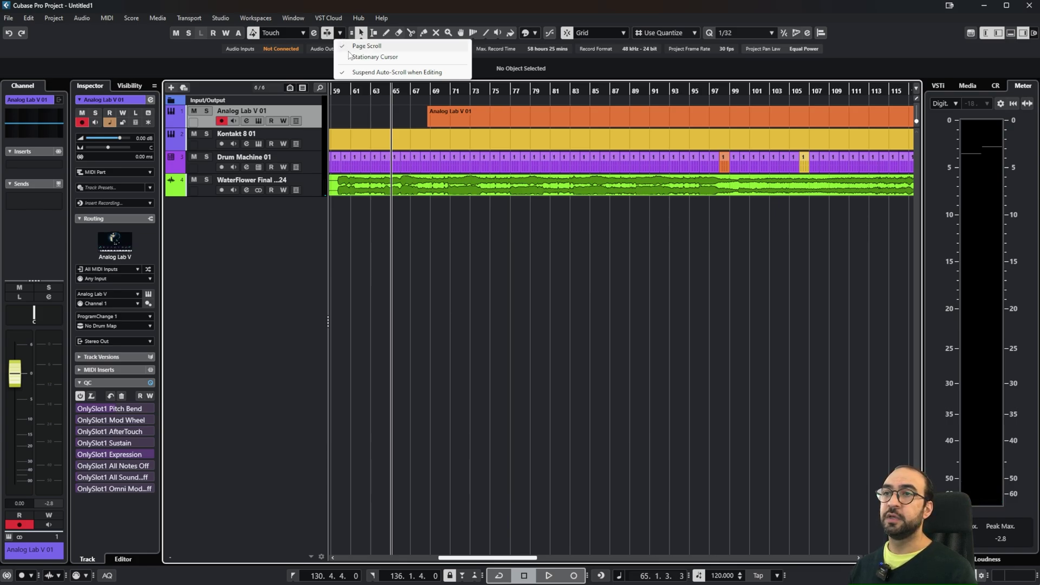
pyautogui.click(415, 58)
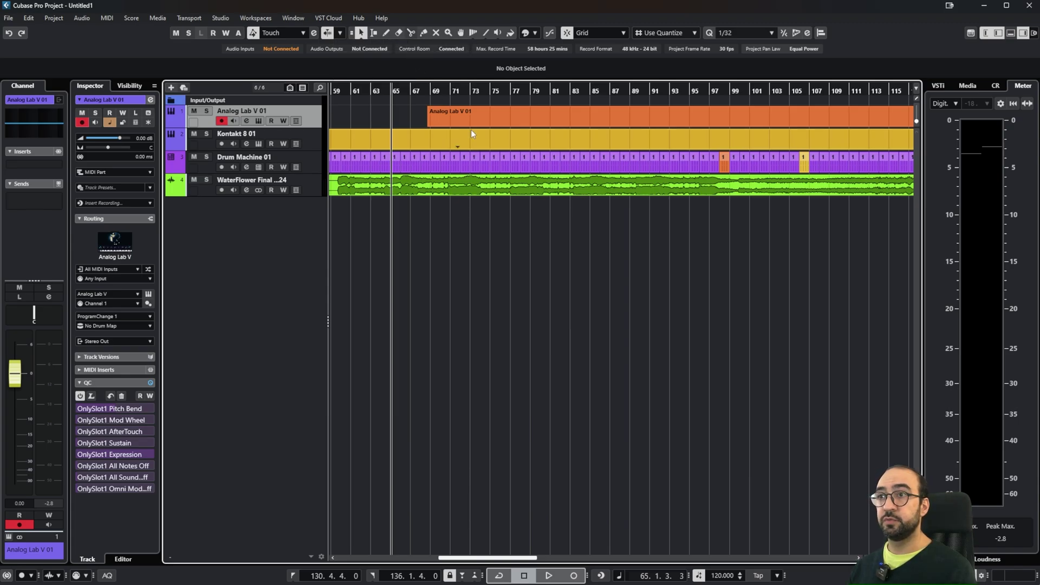
pyautogui.press('space')
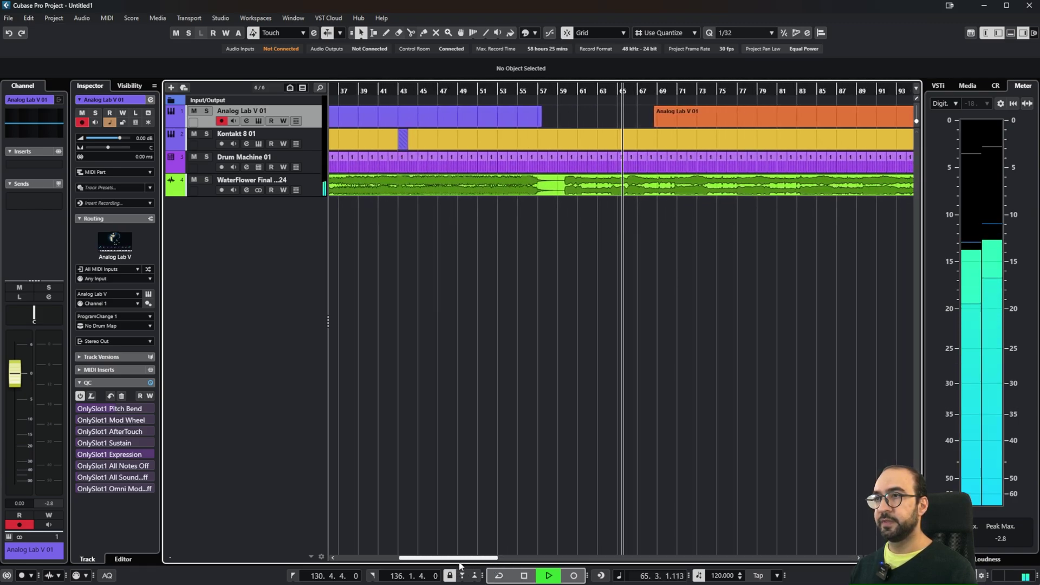
pyautogui.click(640, 91)
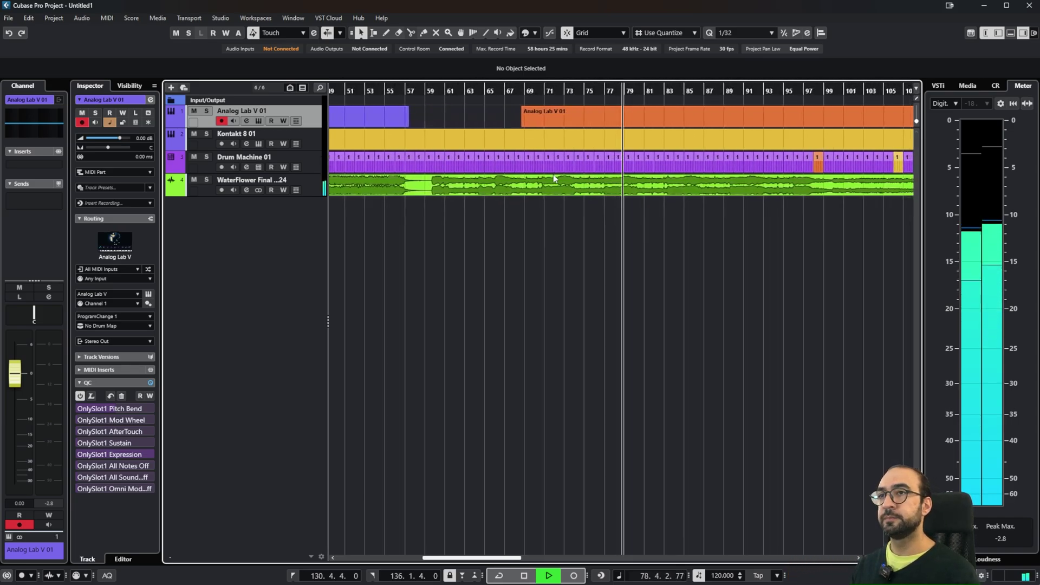
pyautogui.press('space')
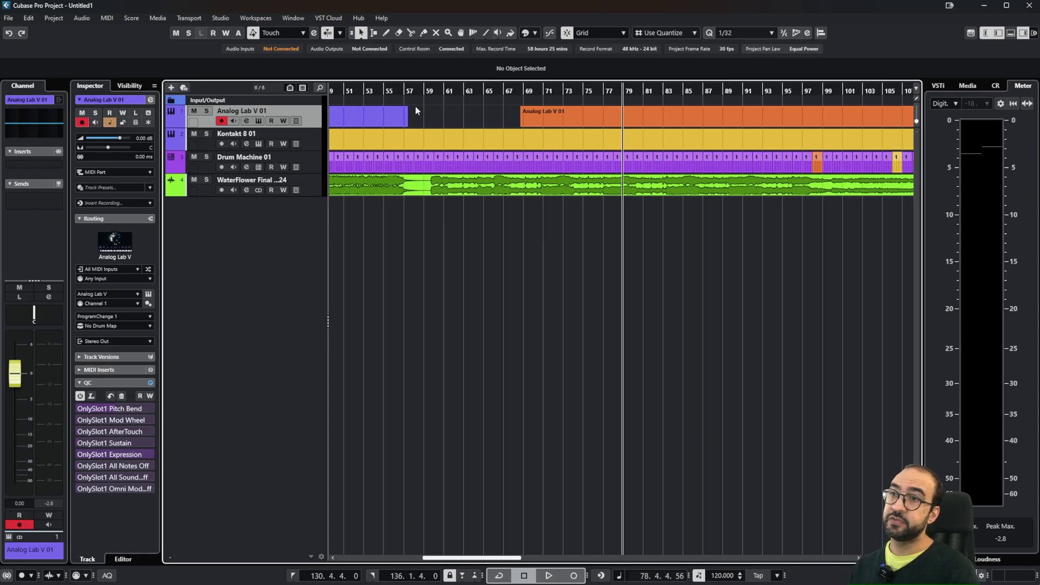
# Step: Select the two Analog Lab V parts and the long Kontakt 8 part one after another
pyautogui.click(385, 111)
pyautogui.click(556, 113)
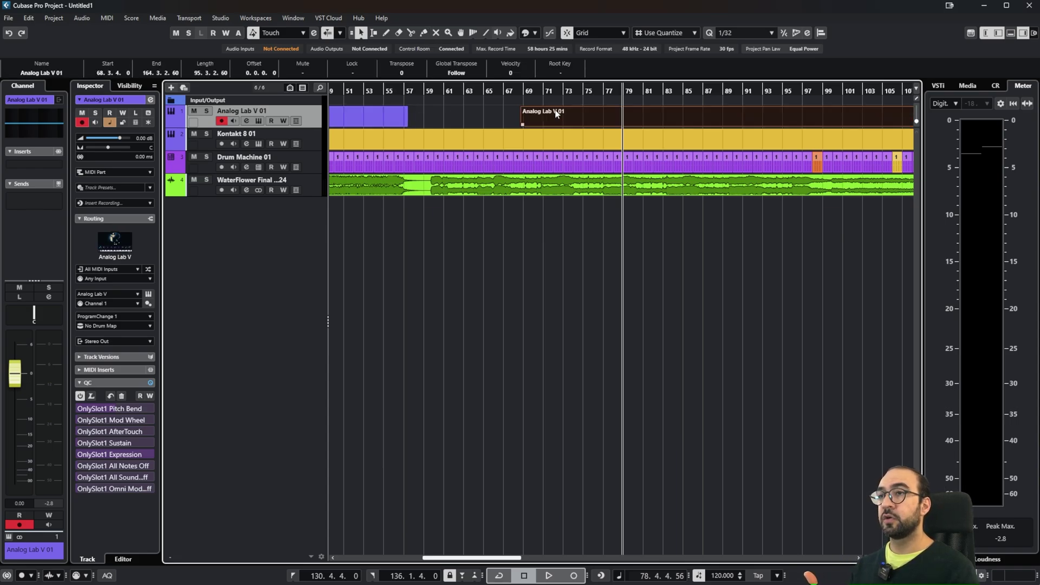
pyautogui.click(539, 140)
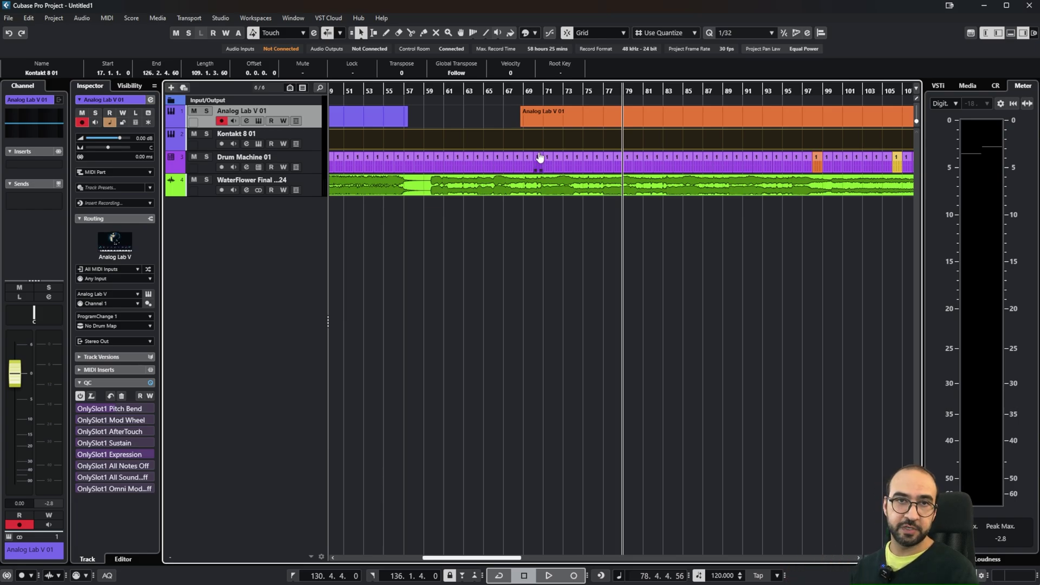
# Step: Magnify the arrangement around the start of the orange Analog Lab V part with the Zoom tool and return to Object Selection
pyautogui.click(448, 34)
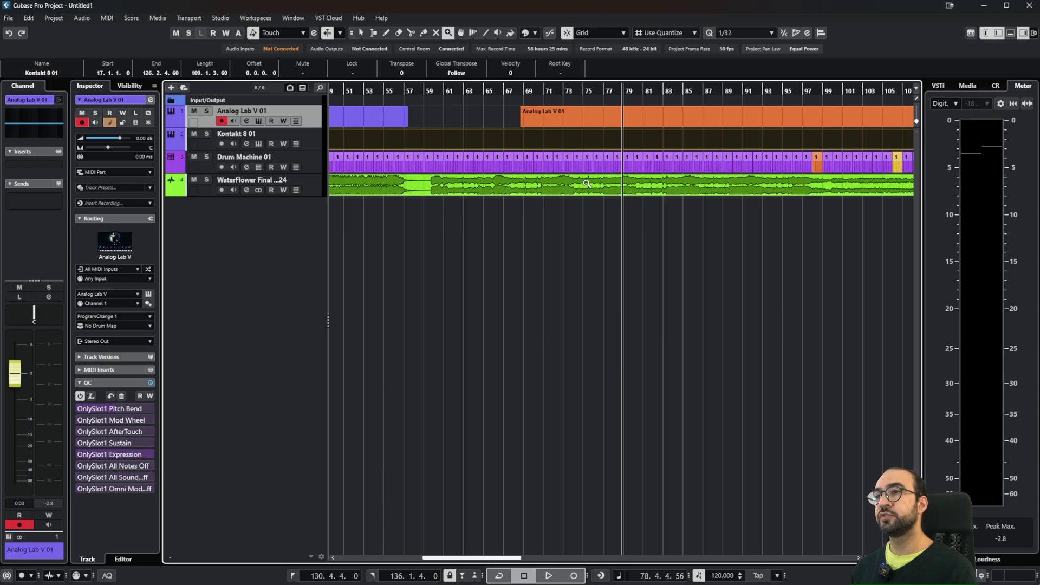
pyautogui.click(562, 127)
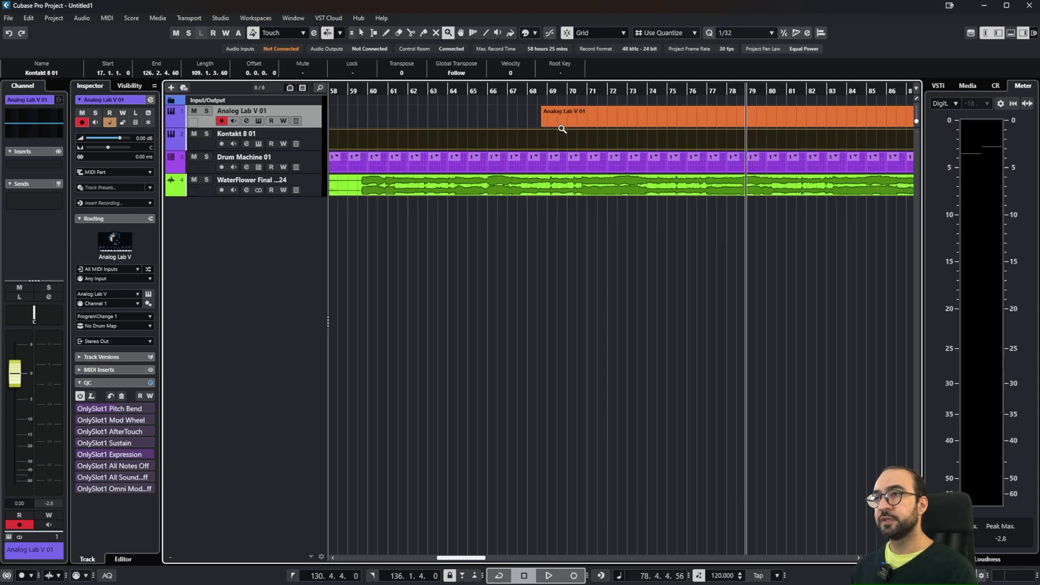
pyautogui.click(563, 133)
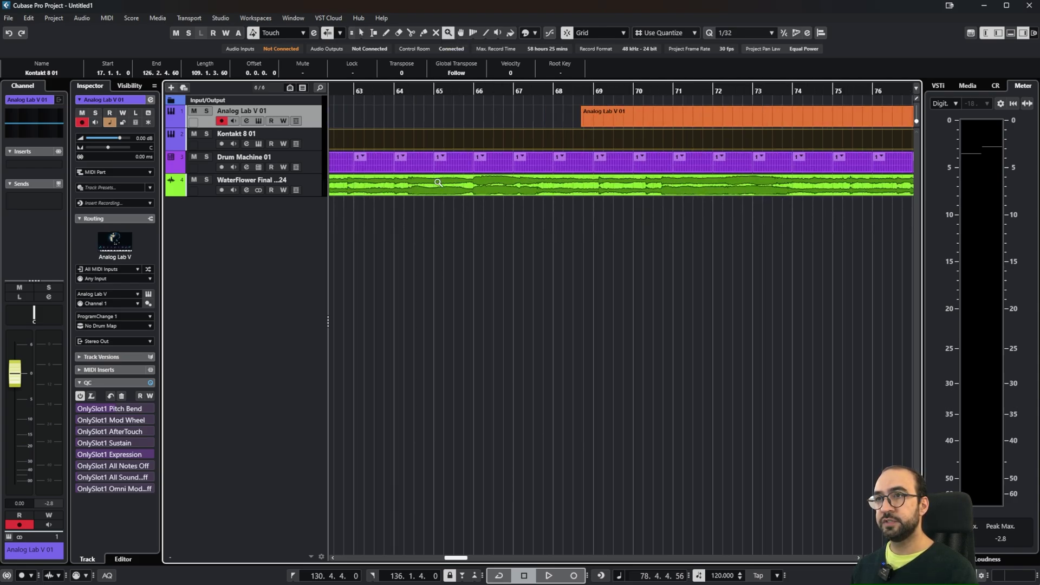
pyautogui.click(361, 34)
# Step: Color the Drum Machine pattern events at bars 65, 67 and 72 golden yellow
pyautogui.click(529, 34)
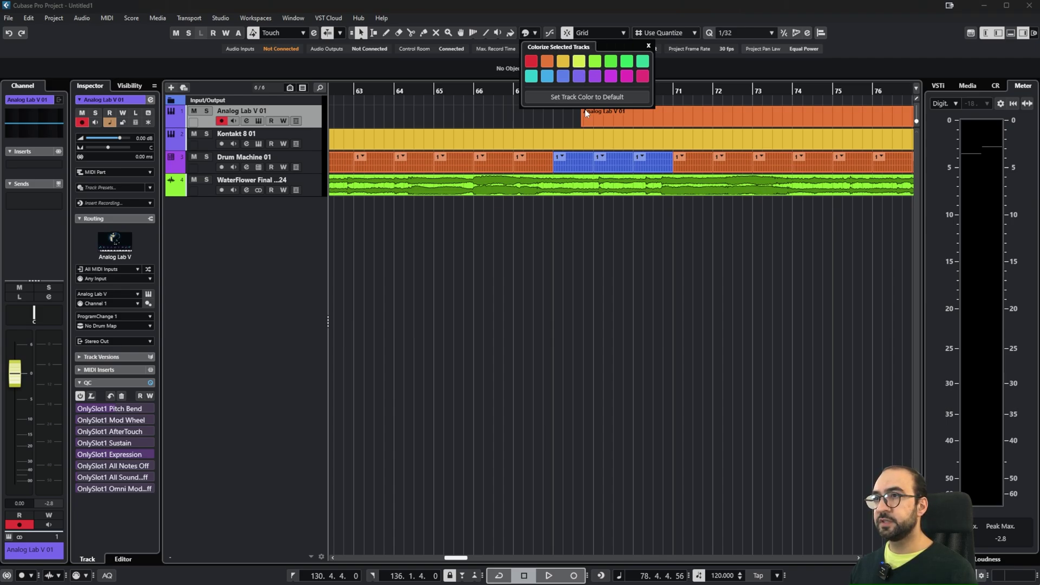
pyautogui.click(595, 130)
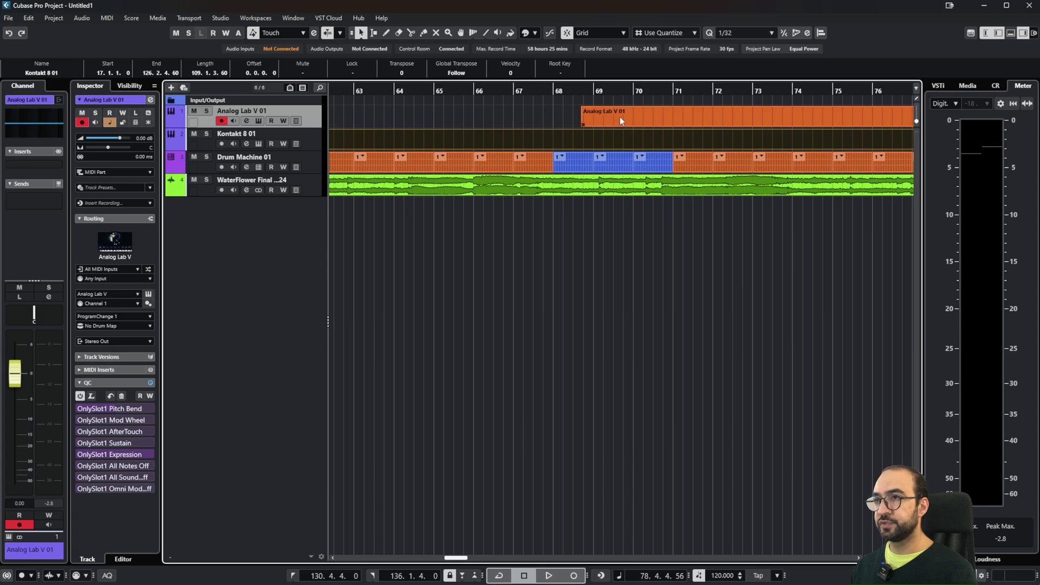
pyautogui.click(721, 165)
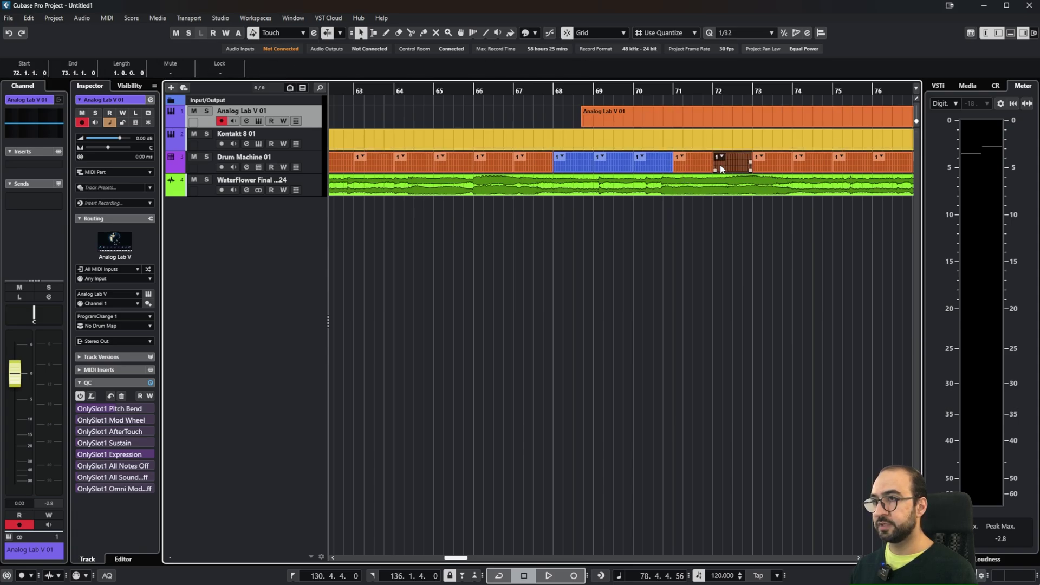
pyautogui.keyDown('shift'); pyautogui.click(454, 163); pyautogui.keyUp('shift')
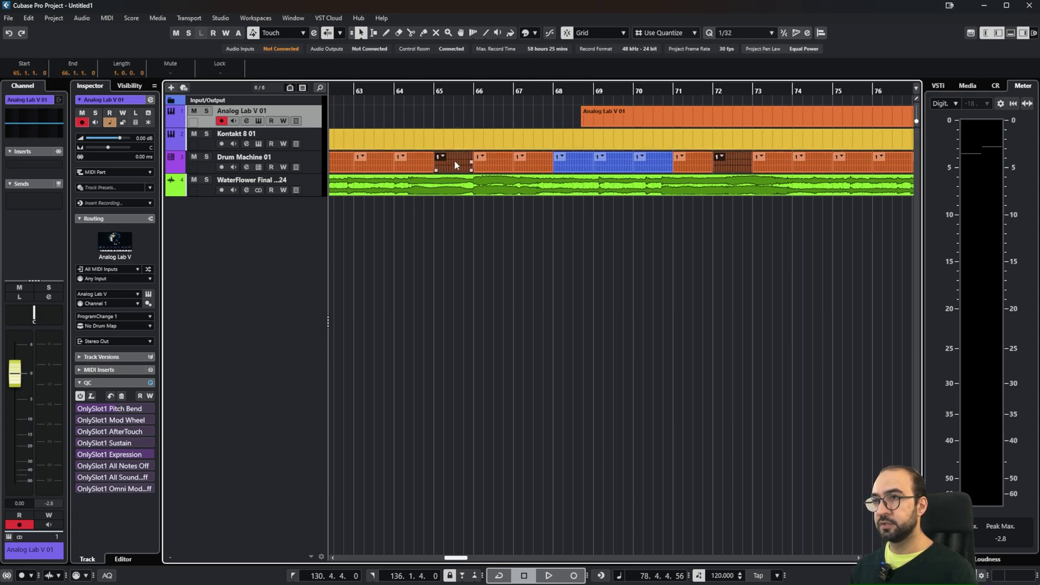
pyautogui.click(525, 34)
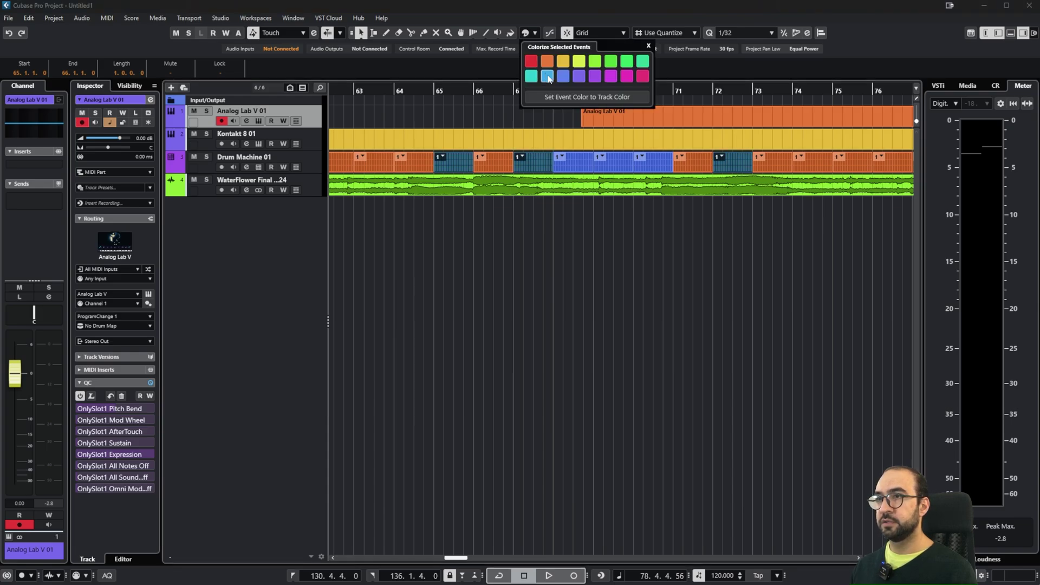
pyautogui.click(578, 76)
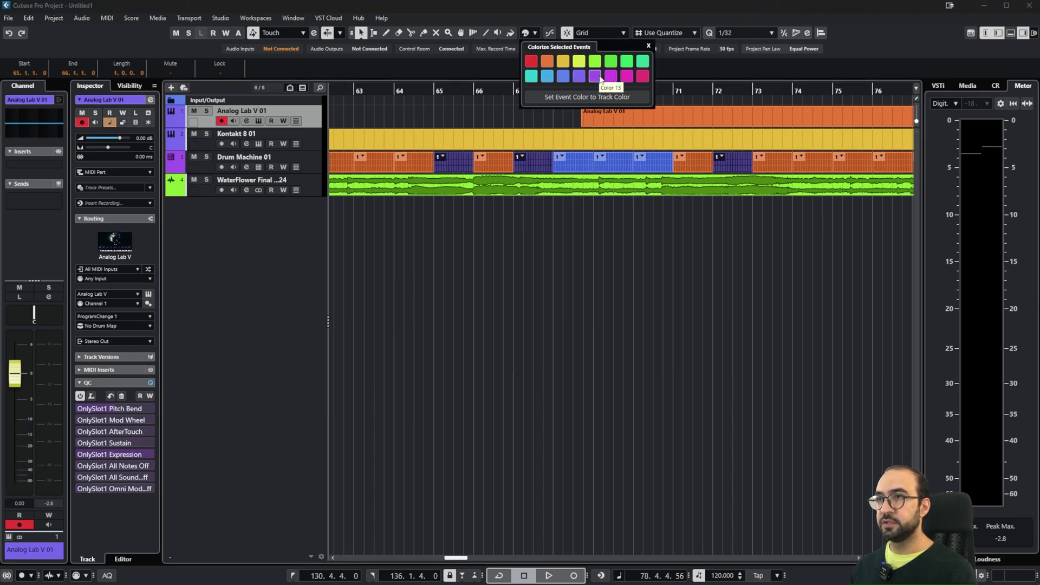
pyautogui.click(563, 63)
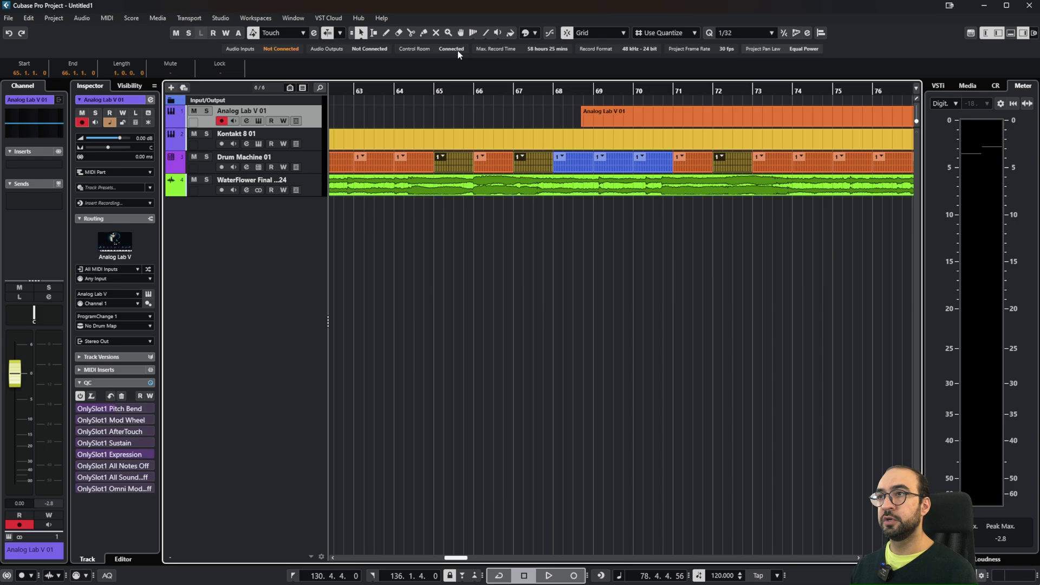
# Step: Toggle the Inspector's visibility off and on, leaving it shown
pyautogui.click(996, 33)
pyautogui.click(997, 33)
pyautogui.click(996, 33)
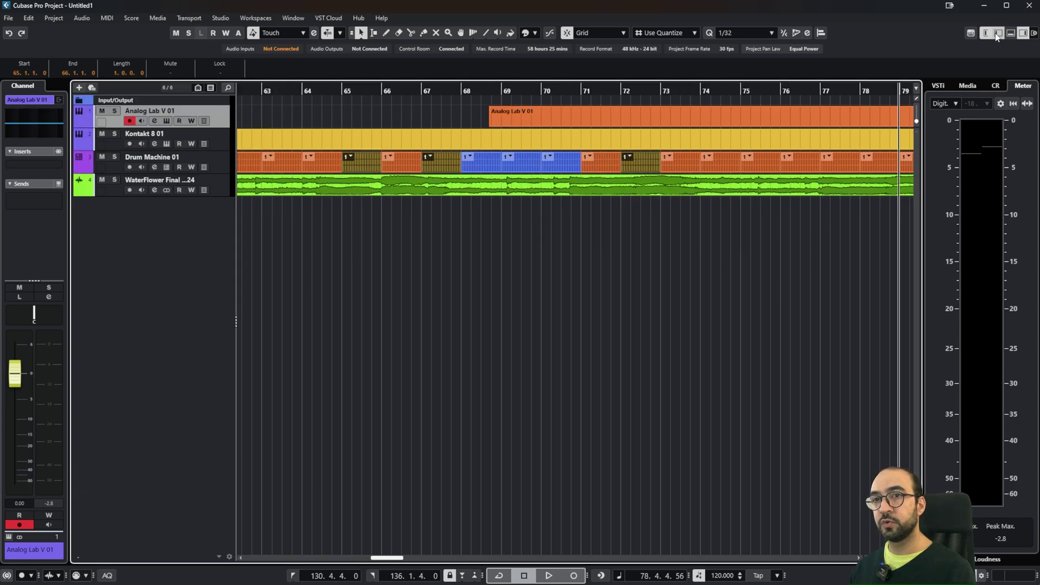
pyautogui.click(996, 33)
pyautogui.click(997, 33)
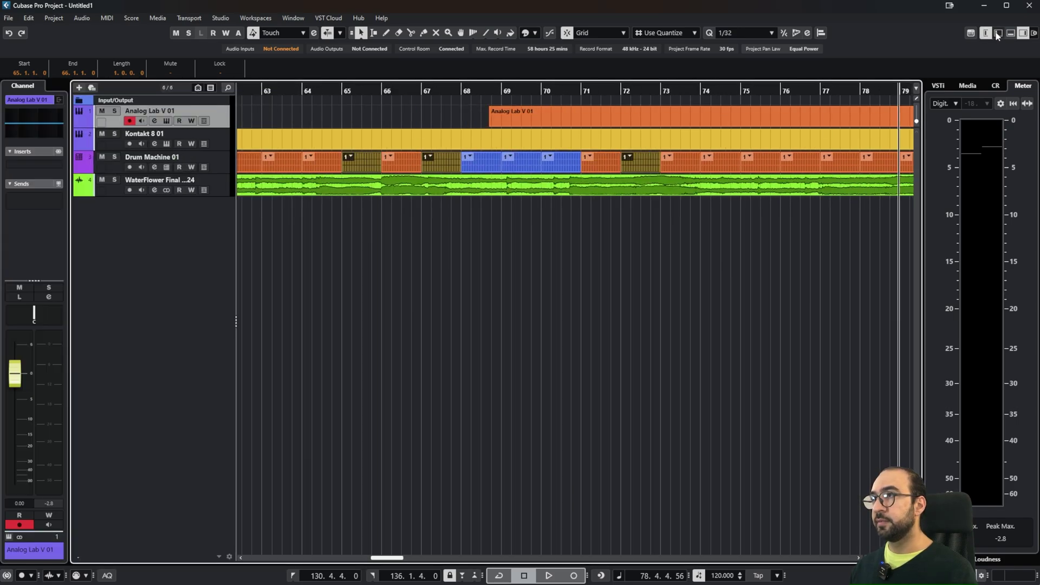
pyautogui.click(997, 33)
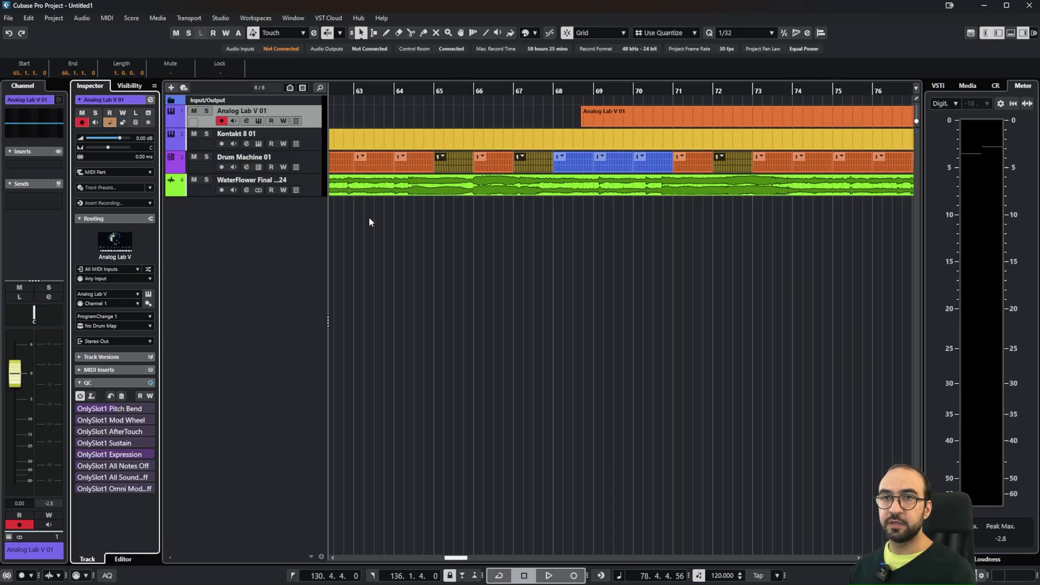
# Step: Select the Kontakt 8 and Drum Machine tracks in turn to view their channel and Inspector settings
pyautogui.click(38, 222)
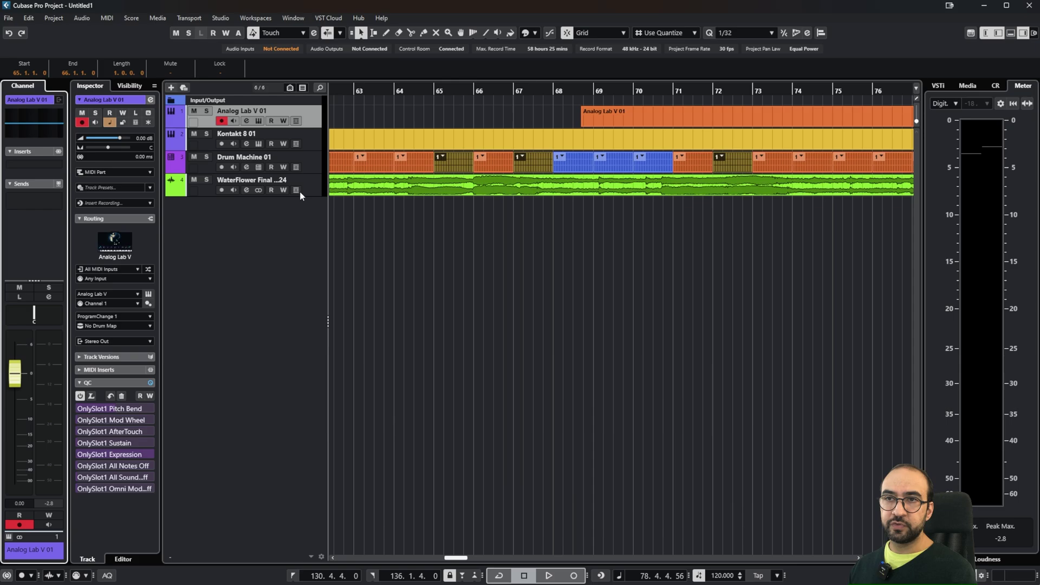
pyautogui.click(309, 133)
pyautogui.click(311, 155)
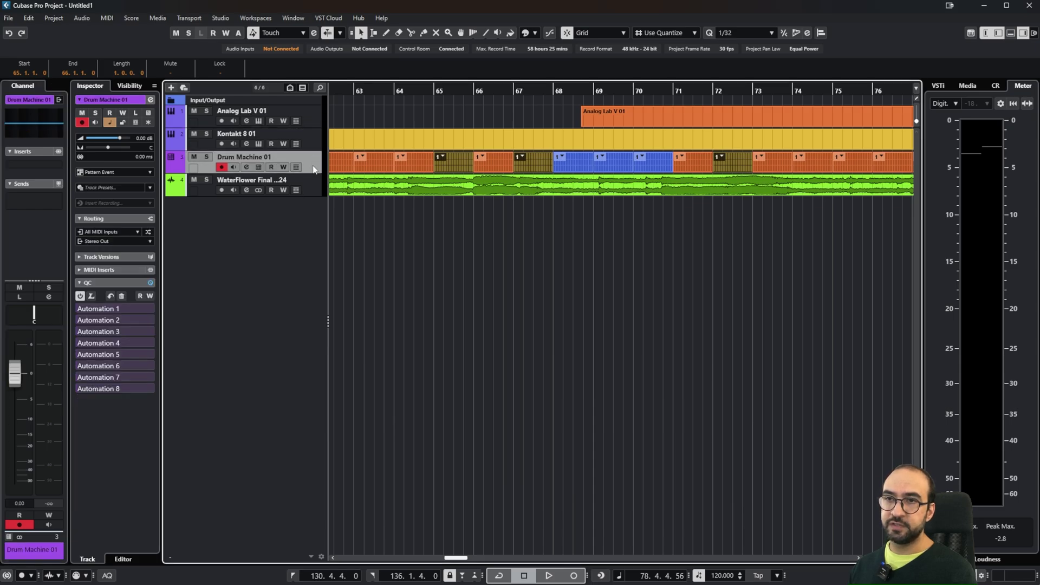
# Step: Select the WaterFlower, Analog Lab V, Kontakt 8 and Drum Machine tracks in turn to compare their channel and Inspector settings, ending on WaterFlower
pyautogui.click(314, 181)
pyautogui.click(314, 116)
pyautogui.click(313, 135)
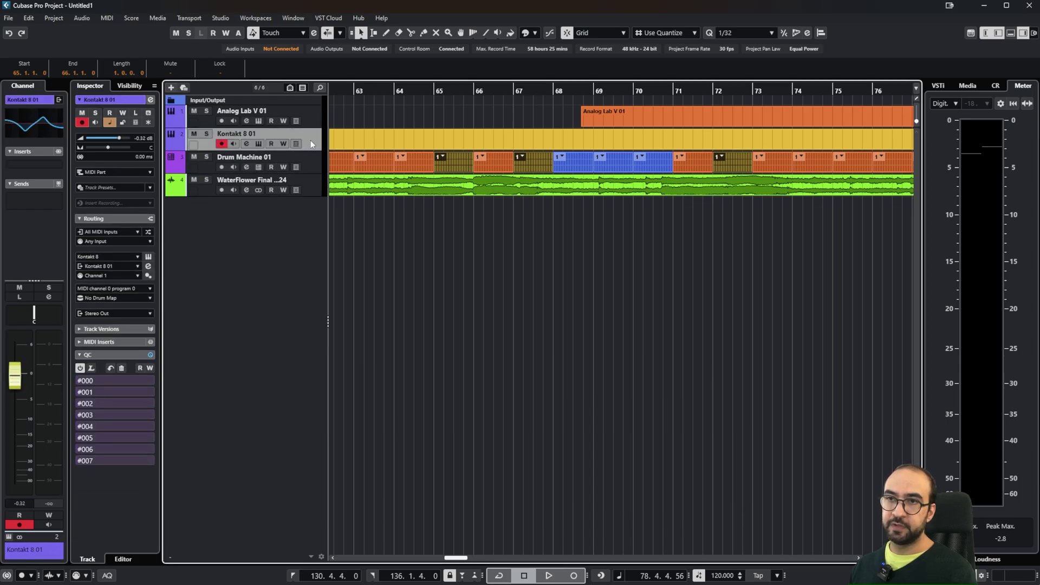
pyautogui.click(310, 158)
pyautogui.click(311, 184)
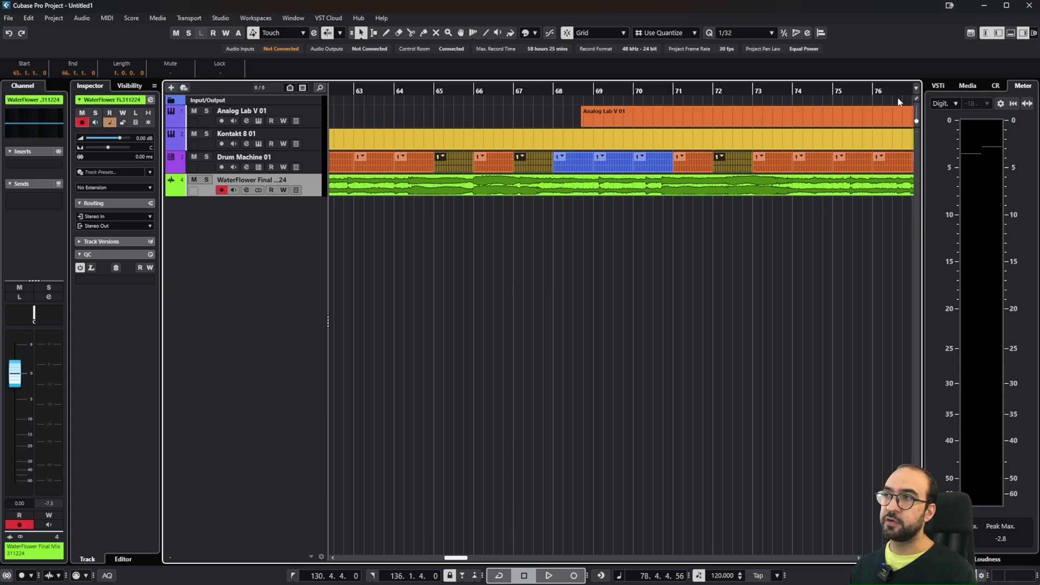
# Step: Hide the Inspector and Channel zones and show both again
pyautogui.click(998, 34)
pyautogui.click(986, 34)
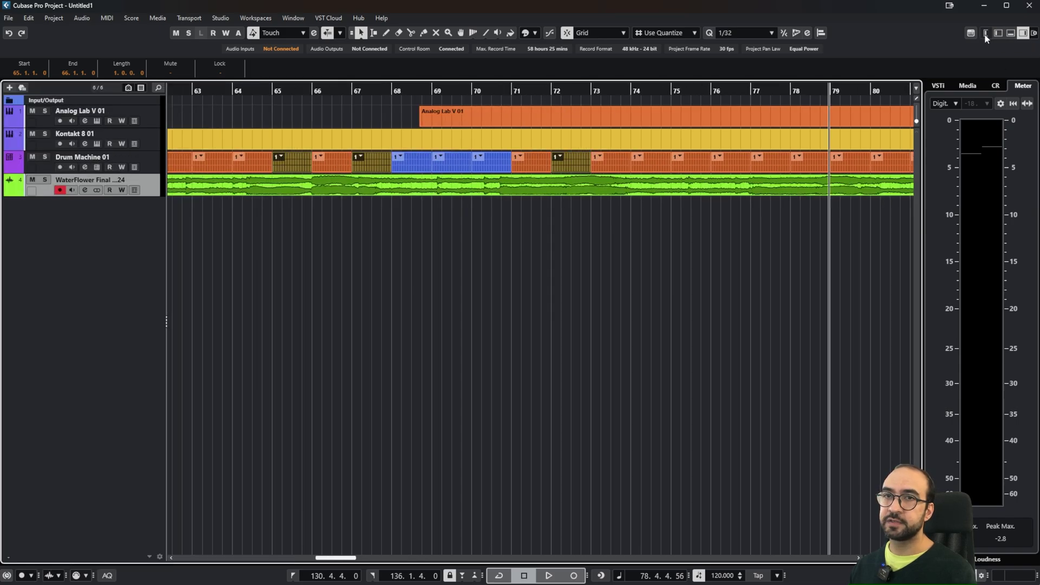
pyautogui.click(998, 34)
pyautogui.click(985, 33)
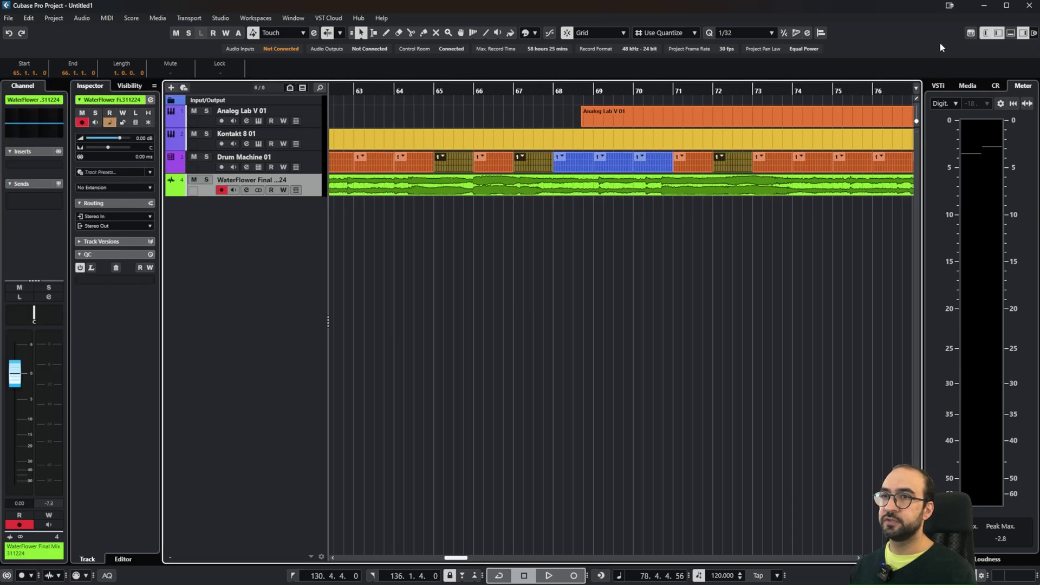
# Step: Compare the channel and Inspector settings of the Analog Lab V, Kontakt 8 and Drum Machine tracks, nudging Analog Lab V's volume fader
pyautogui.click(314, 119)
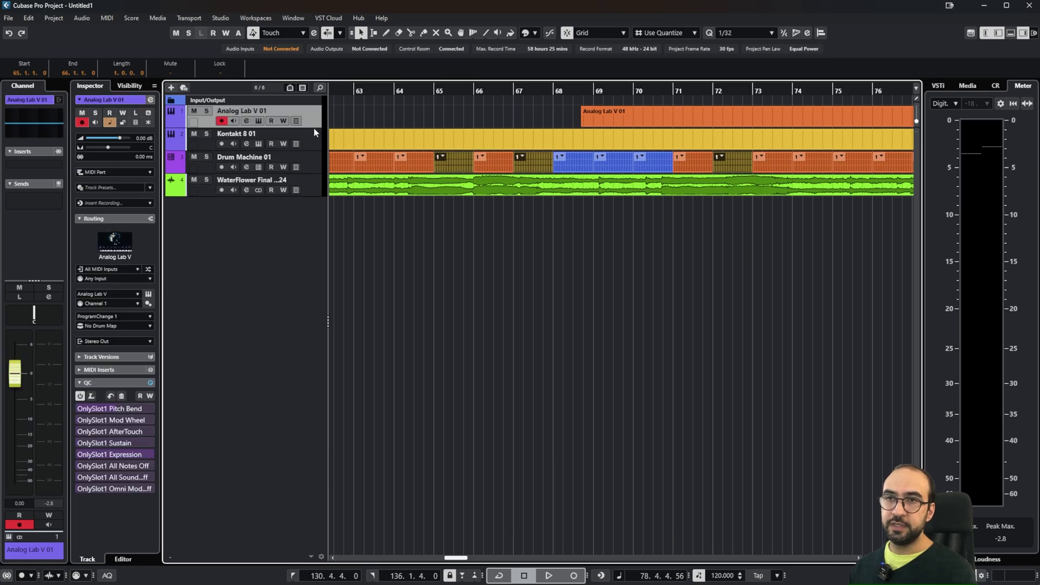
pyautogui.click(314, 132)
pyautogui.click(313, 111)
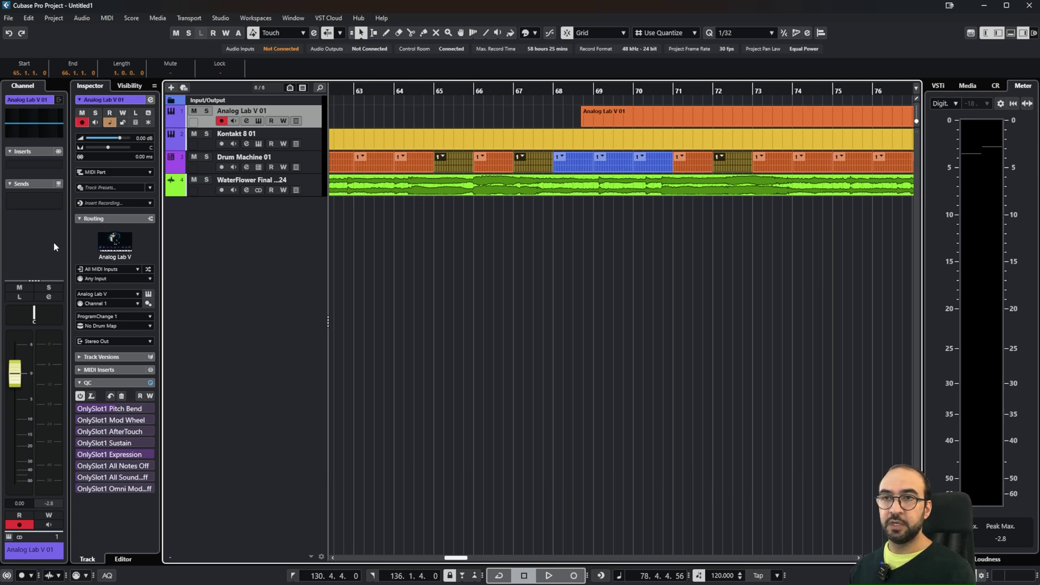
pyautogui.moveTo(15, 376); pyautogui.dragTo(16, 377)
pyautogui.click(307, 134)
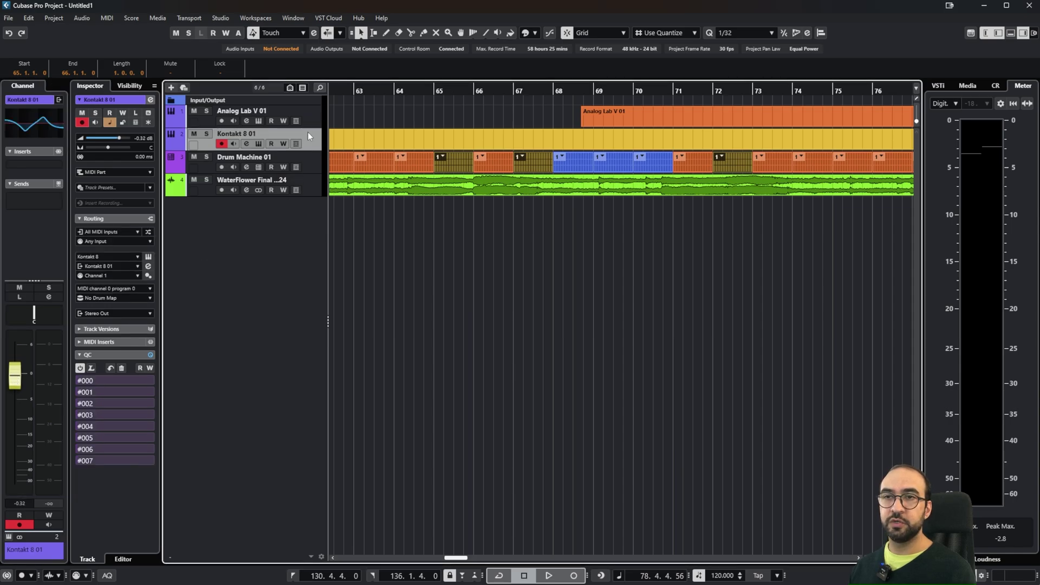
pyautogui.click(311, 162)
pyautogui.click(311, 124)
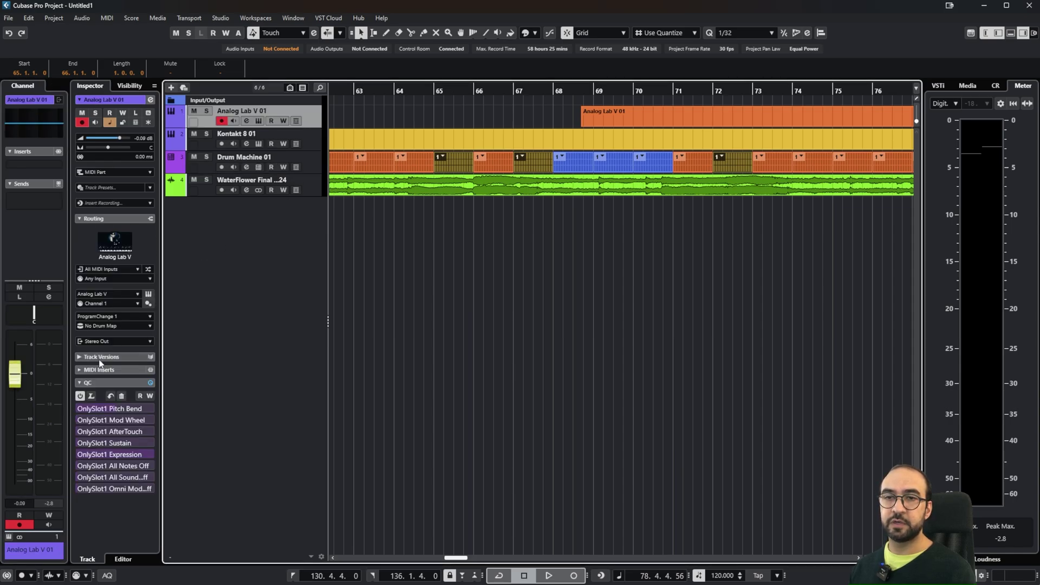
# Step: Lower the Analog Lab V 01 channel's volume to about -9.5 dB and compare it with the Kontakt 8 01 channel
pyautogui.moveTo(22, 375); pyautogui.dragTo(20, 419)
pyautogui.click(315, 135)
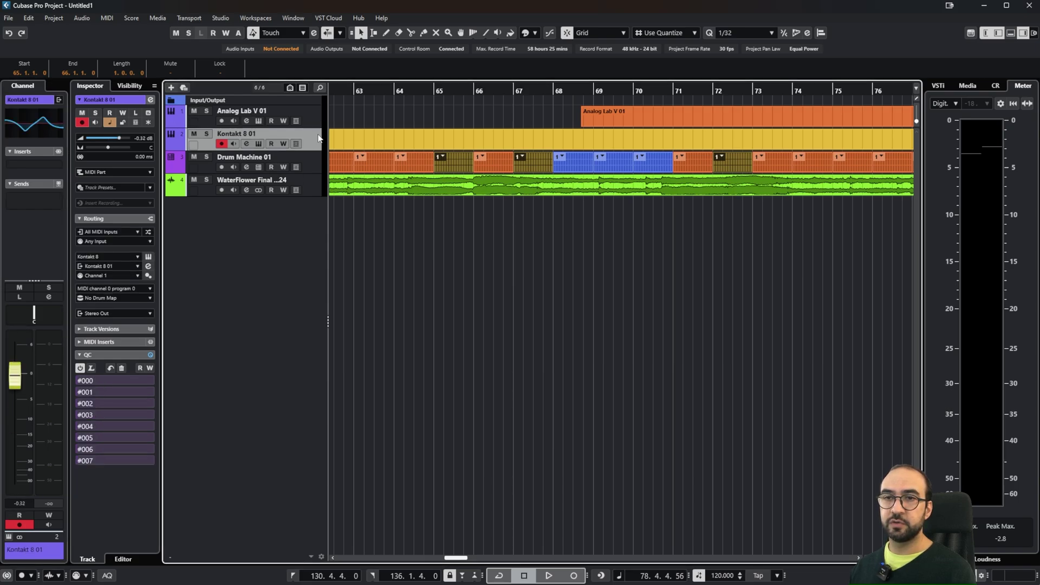
pyautogui.click(316, 121)
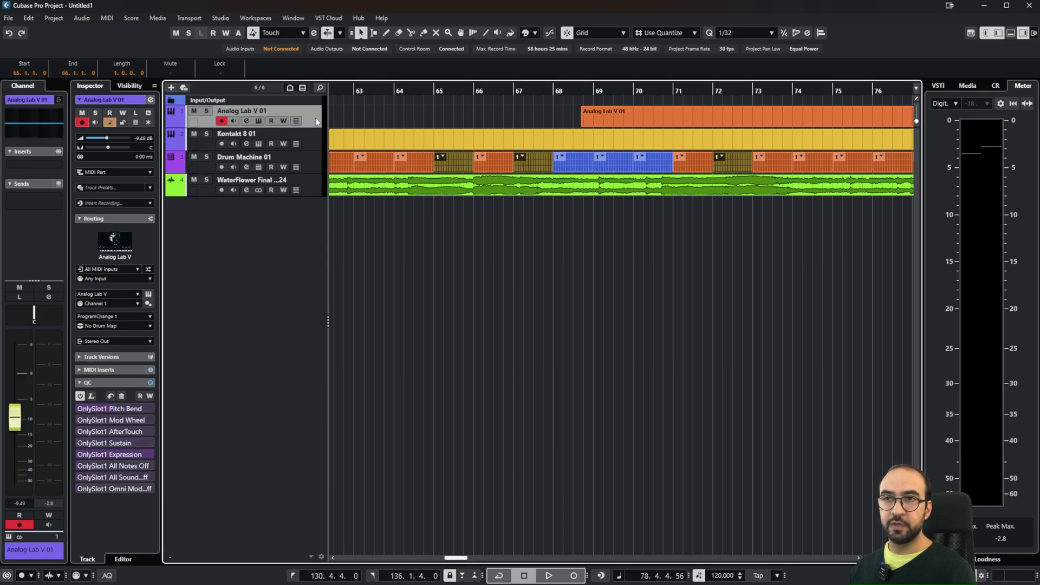
# Step: In the Kontakt 8 01 channel's equalizer, raise the HMF band to about 8.9 dB and move the HI band to about -2.2 dB at 6149 Hz
pyautogui.click(315, 136)
pyautogui.click(28, 125)
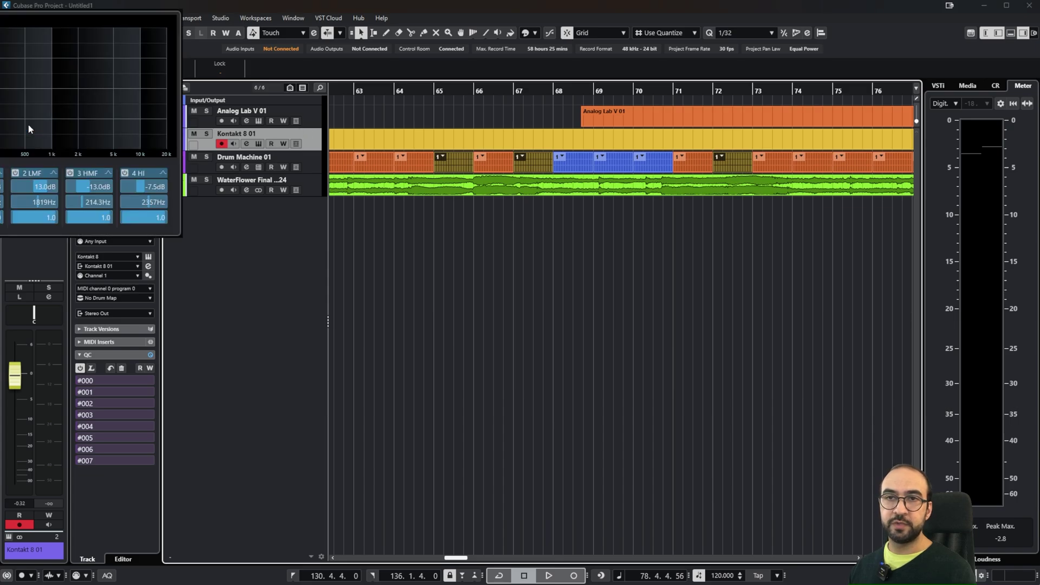
pyautogui.moveTo(1, 127); pyautogui.dragTo(5, 66)
pyautogui.moveTo(85, 108); pyautogui.dragTo(124, 95)
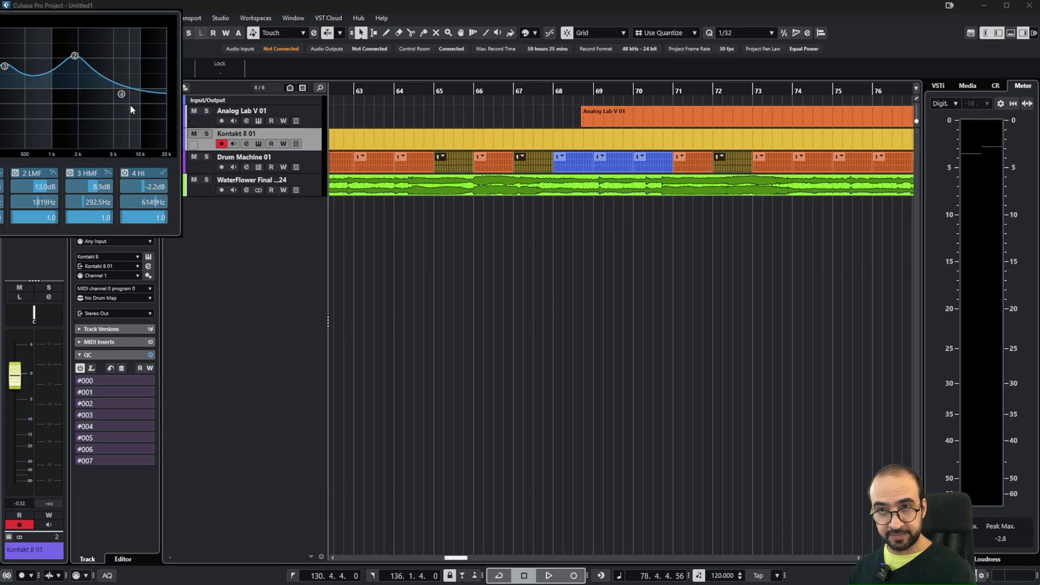
pyautogui.click(258, 220)
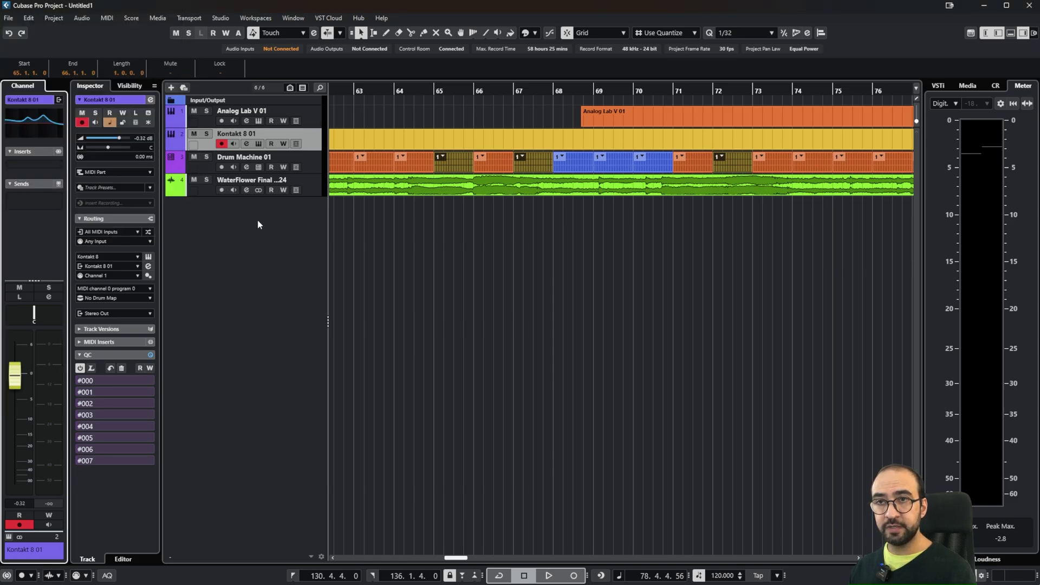
pyautogui.click(35, 124)
pyautogui.click(266, 272)
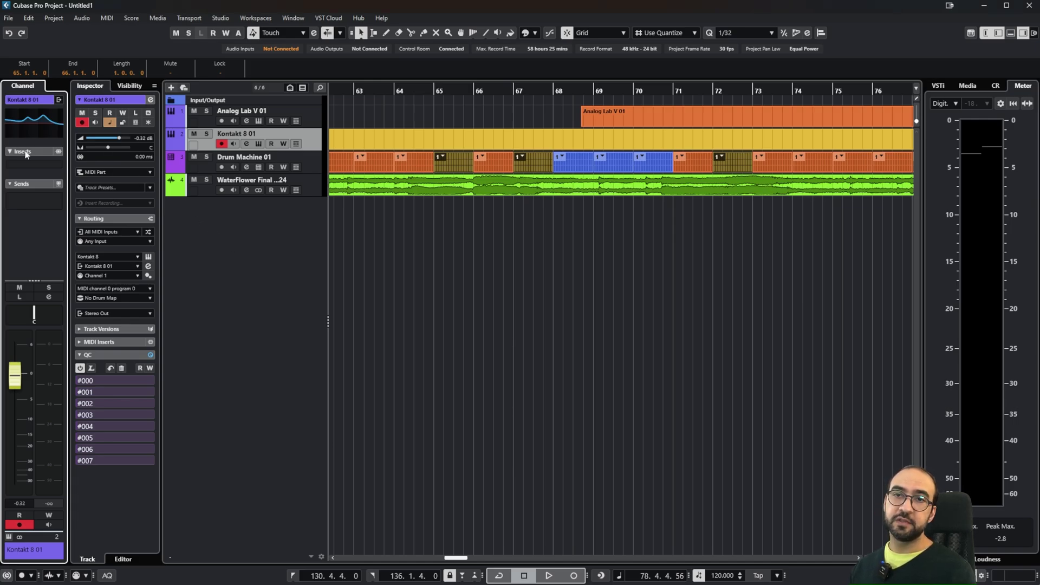
# Step: Rename the Kontakt 8 01 track with a person's first name and set its volume to about -4.92 dB and its pan to R5
pyautogui.moveTo(30, 162)
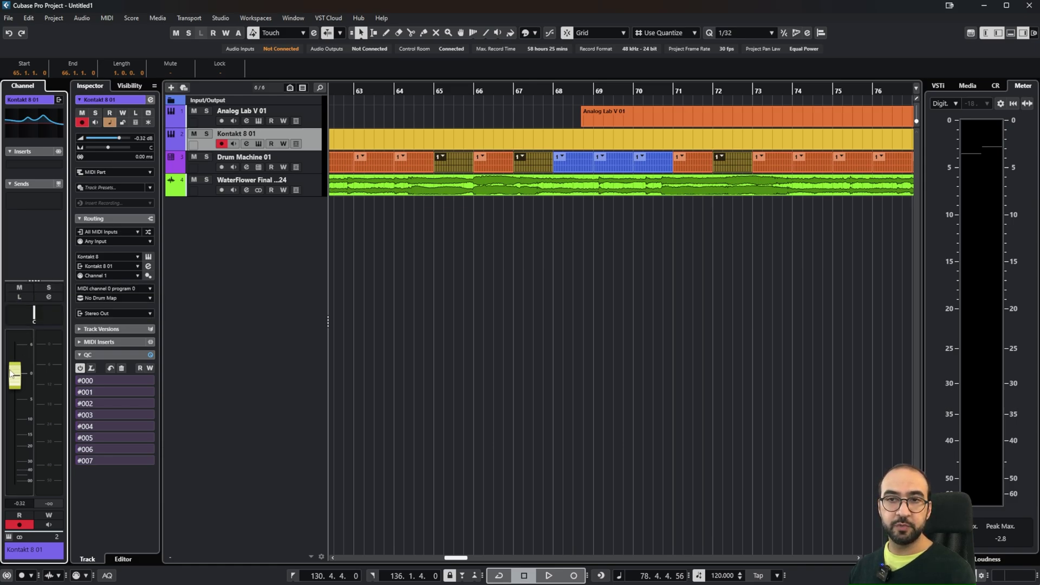
pyautogui.doubleClick(34, 100)
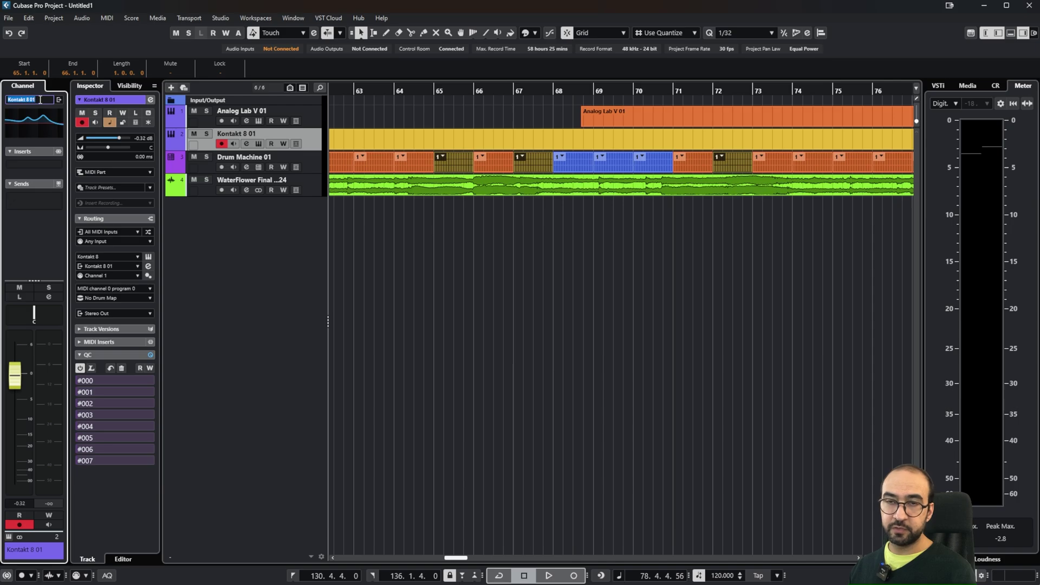
pyautogui.write('Homayoon')
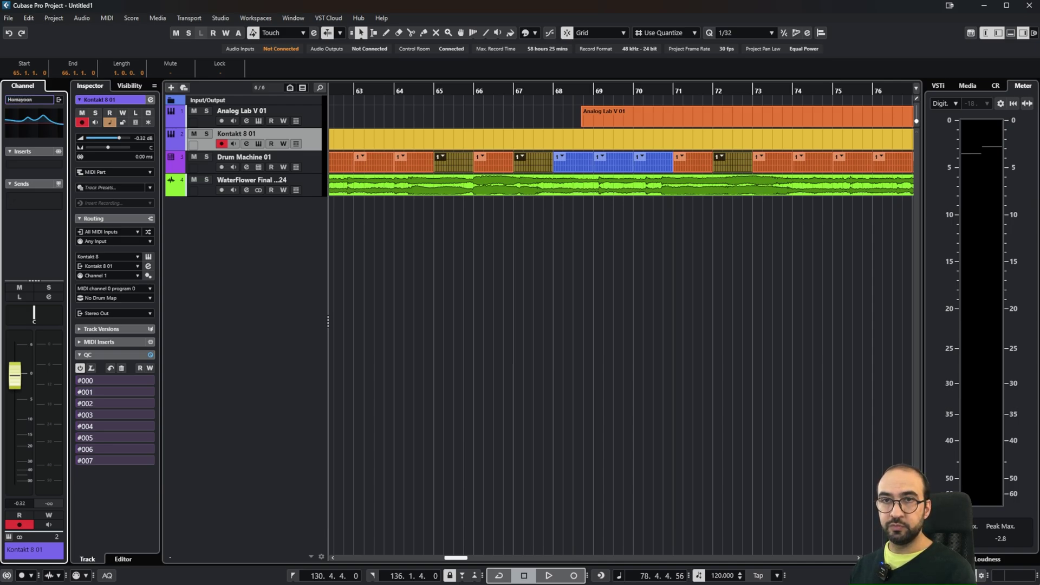
pyautogui.press('Return')
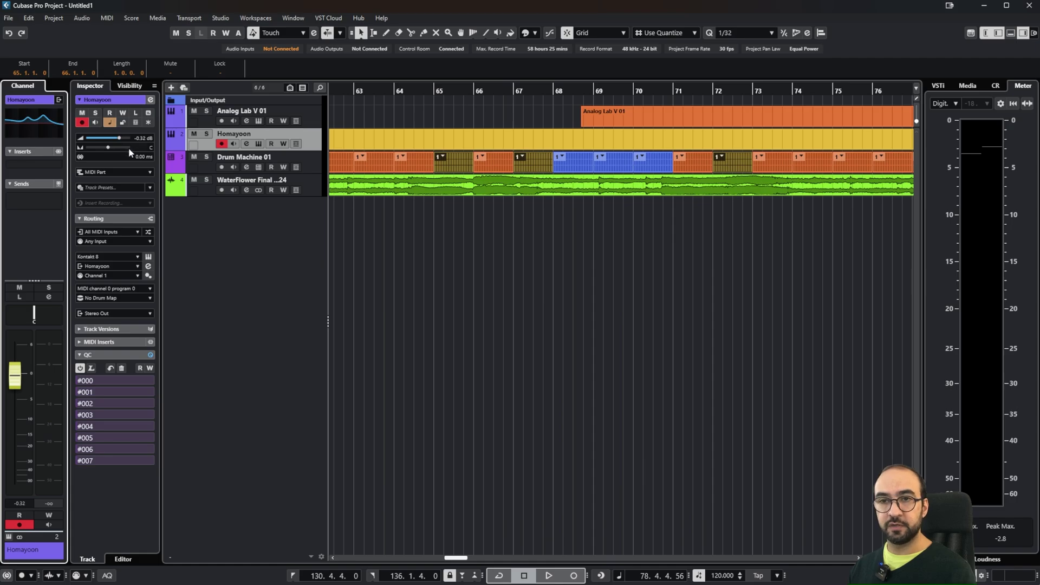
pyautogui.moveTo(119, 142)
pyautogui.mouseDown()
pyautogui.moveTo(99, 142)
pyautogui.moveTo(113, 153)
pyautogui.moveTo(95, 151)
pyautogui.moveTo(122, 150)
pyautogui.moveTo(100, 155)
pyautogui.moveTo(109, 150)
pyautogui.mouseUp()
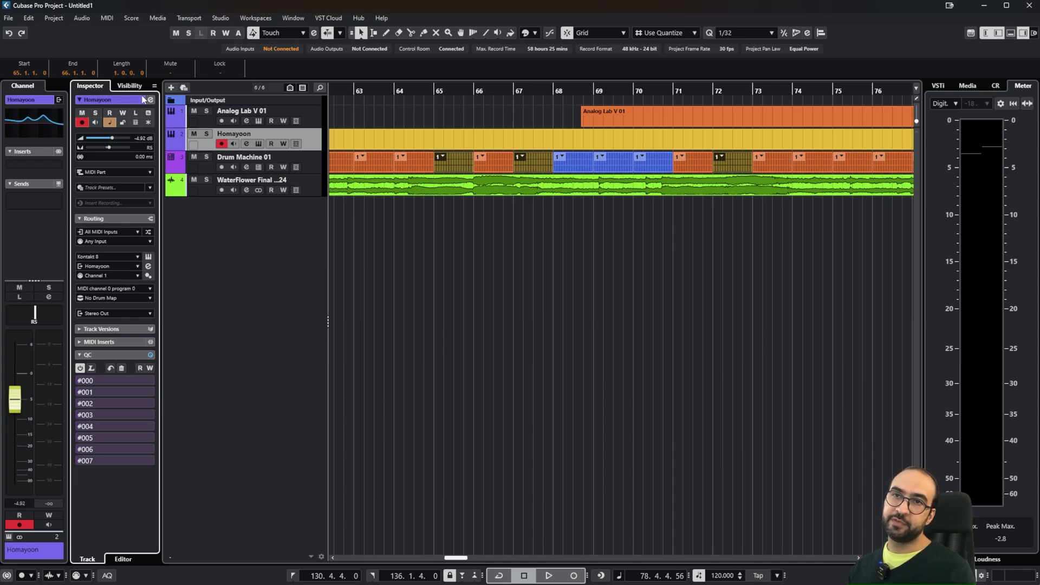
# Step: Hide the renamed Kontakt 8 track, Drum Machine 01 and the WaterFlower track using the track visibility list
pyautogui.click(129, 87)
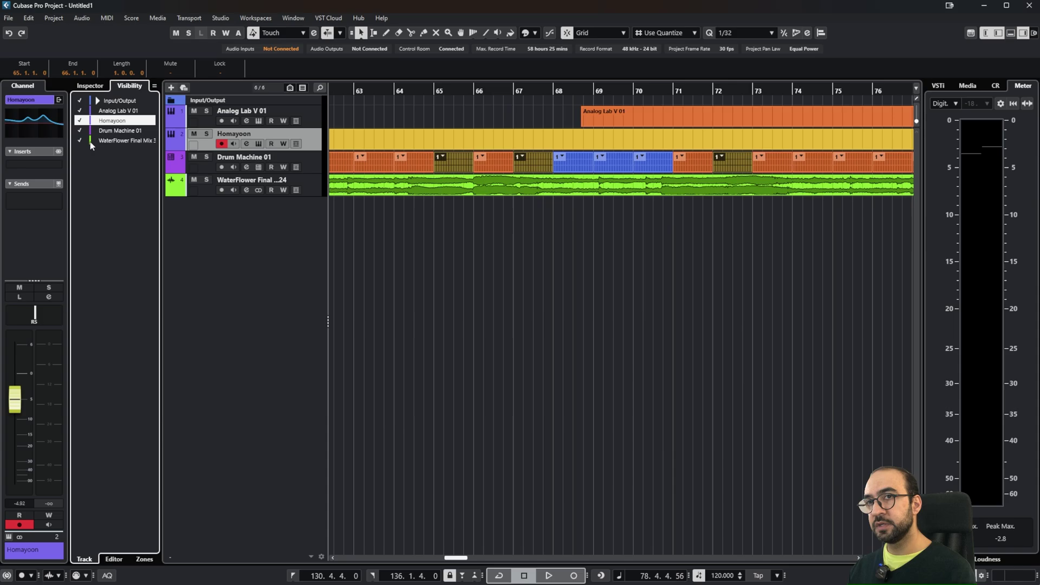
pyautogui.click(80, 121)
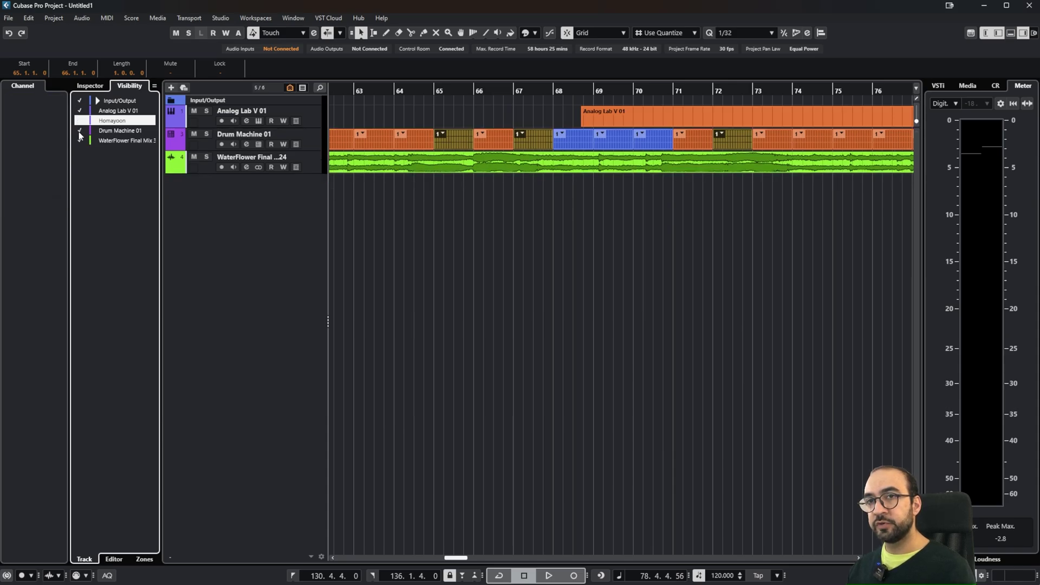
pyautogui.click(80, 131)
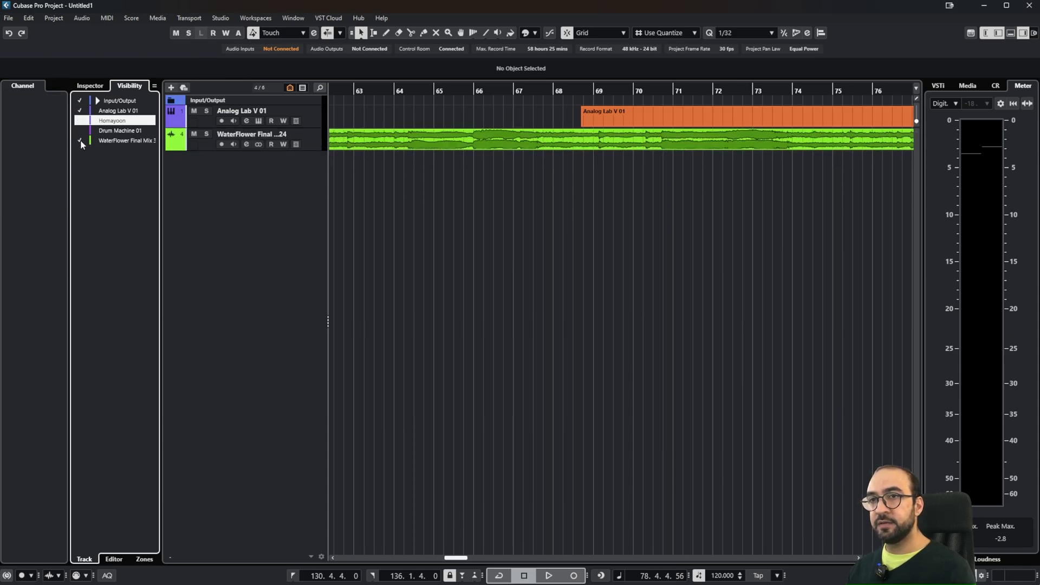
pyautogui.click(80, 141)
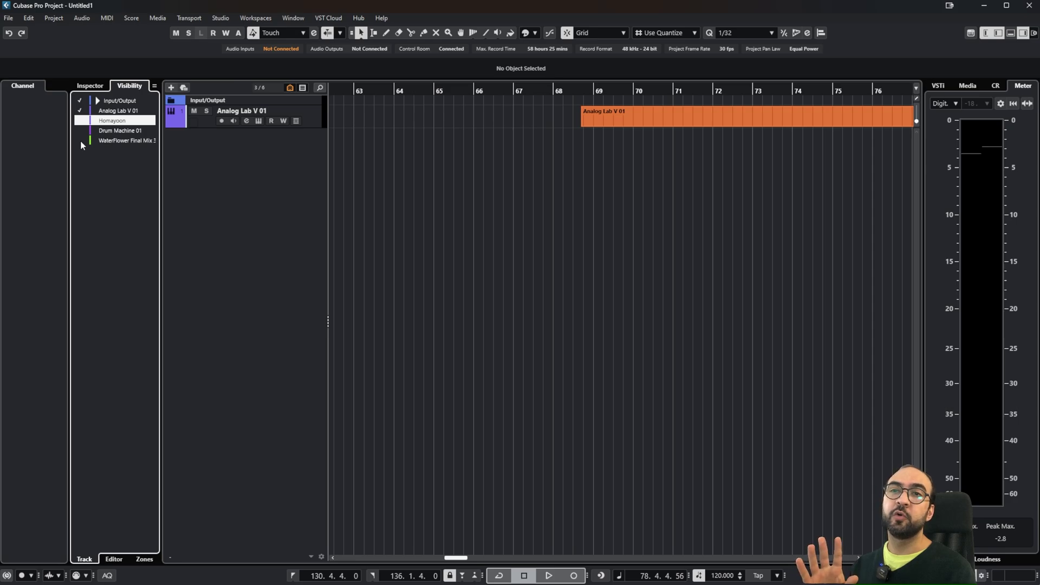
# Step: Show the hidden WaterFlower, Drum Machine 01 and renamed Kontakt 8 tracks again
pyautogui.click(80, 141)
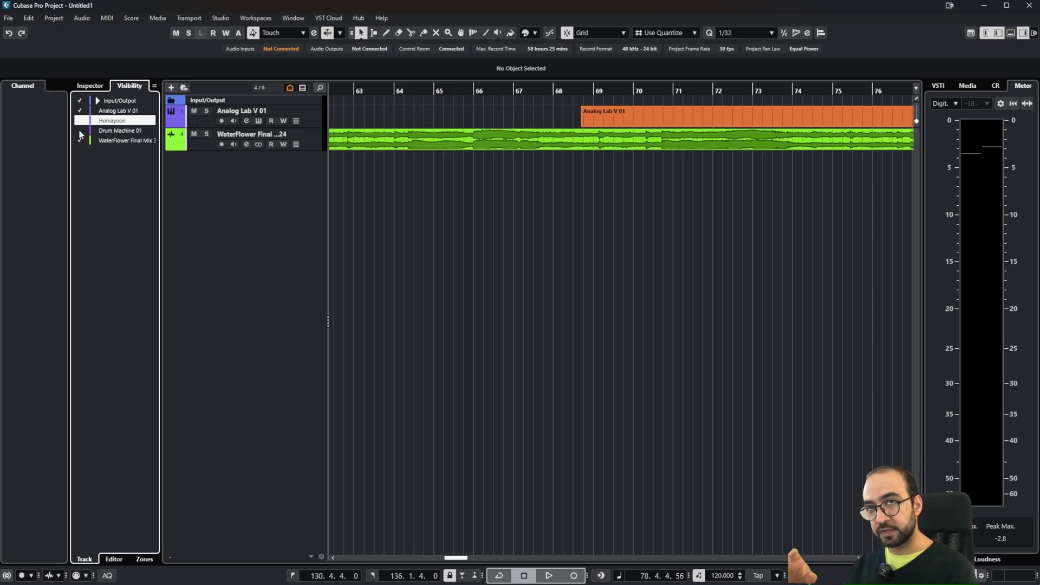
pyautogui.click(80, 131)
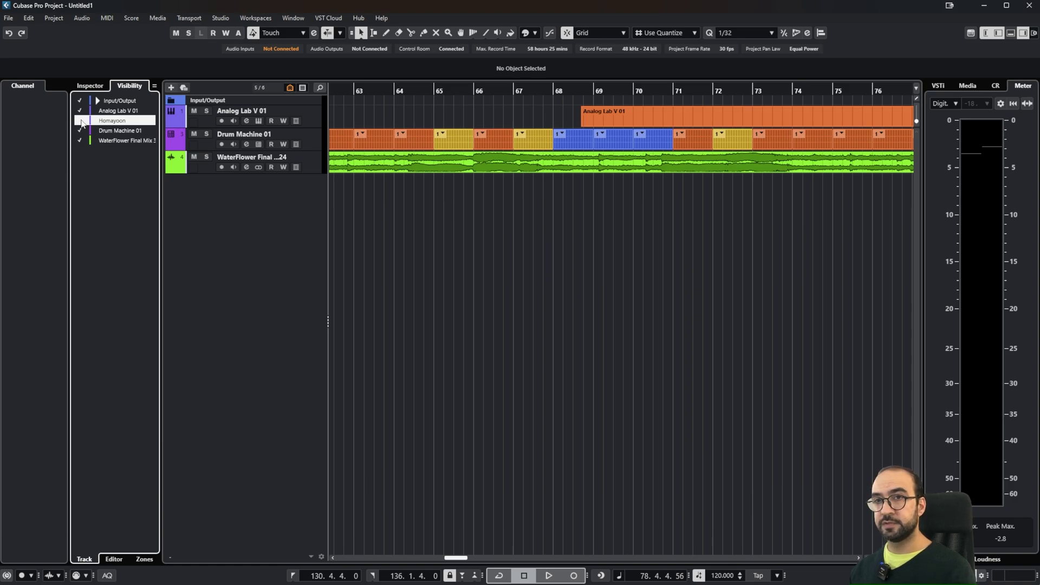
pyautogui.click(80, 121)
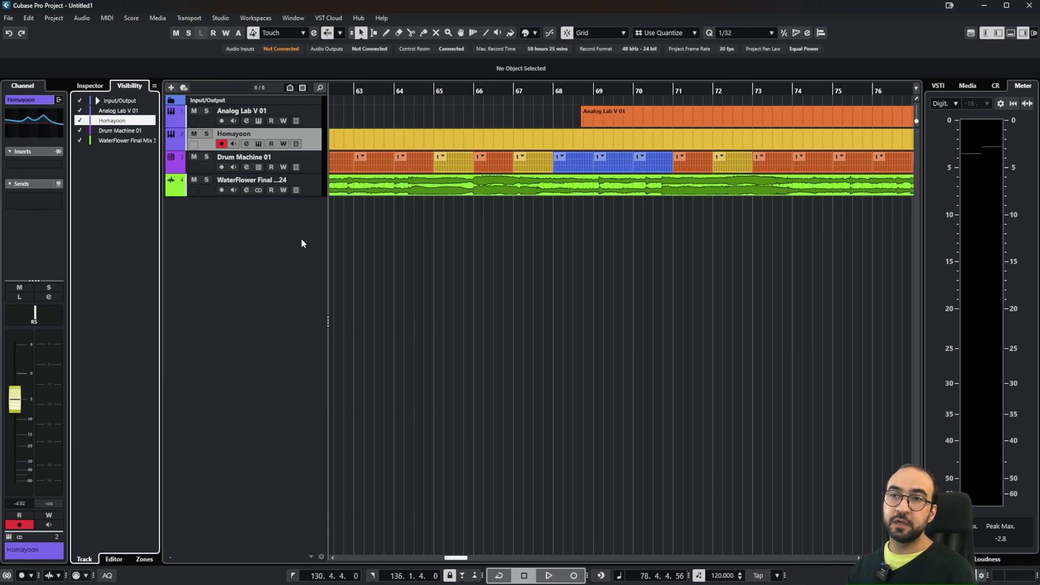
# Step: View the Add Track settings for a new audio track and close them without adding one
pyautogui.rightClick(251, 216)
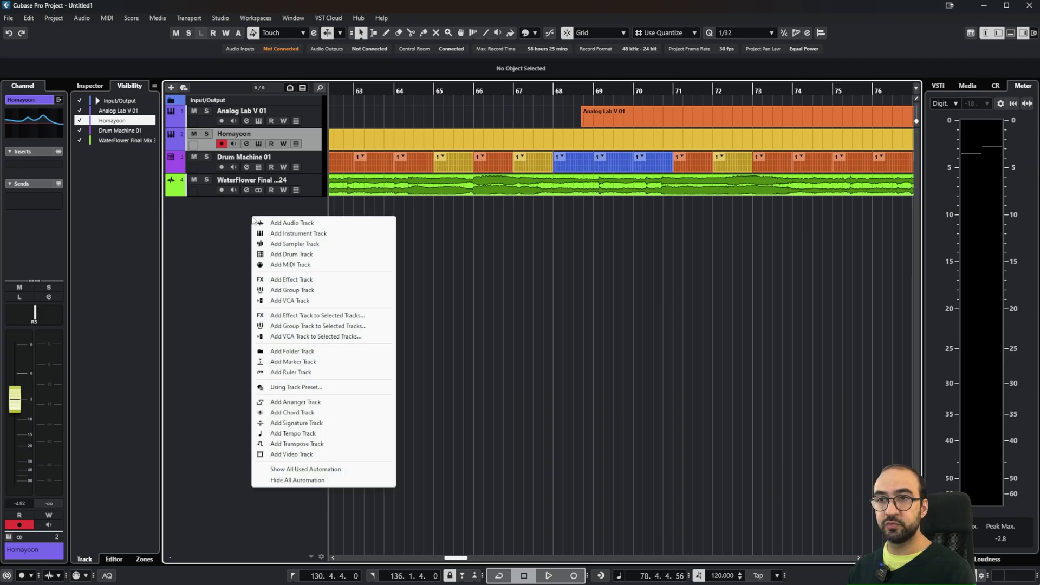
pyautogui.click(274, 224)
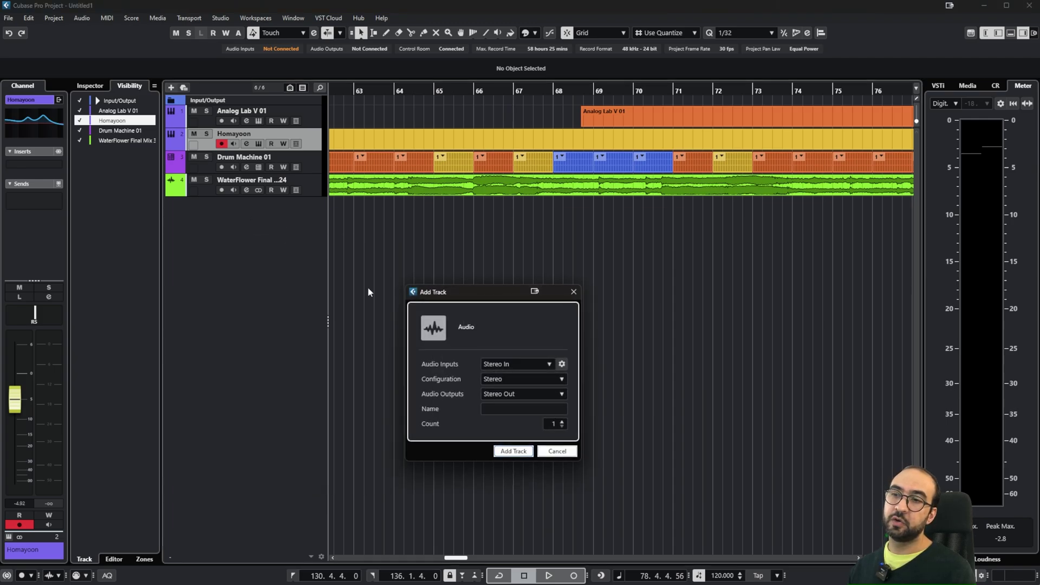
pyautogui.click(574, 292)
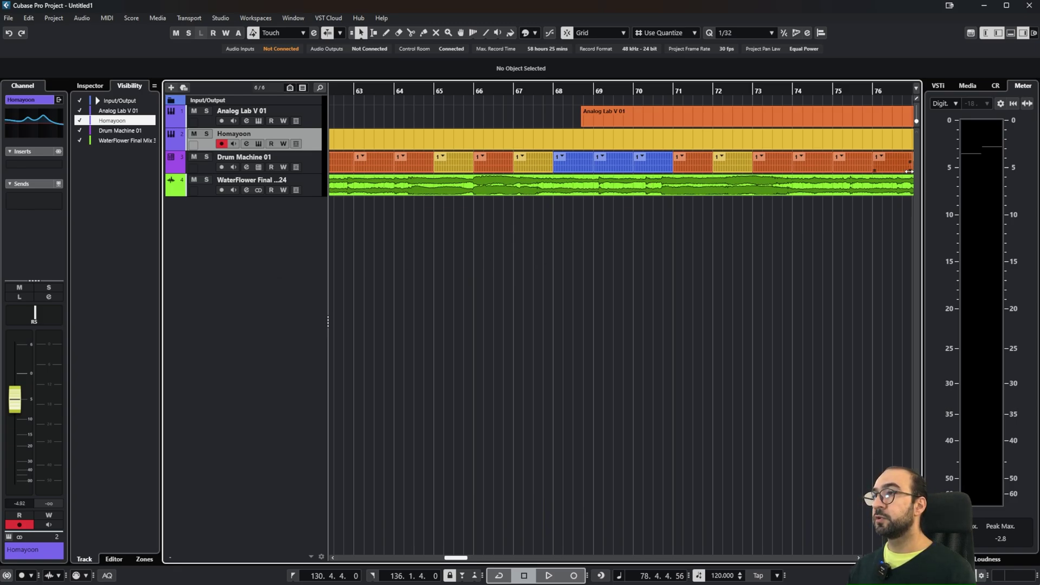
# Step: Examine the VST instrument rack with its quick controls and the Add Track settings for an instrument, closing them without adding a track
pyautogui.click(936, 85)
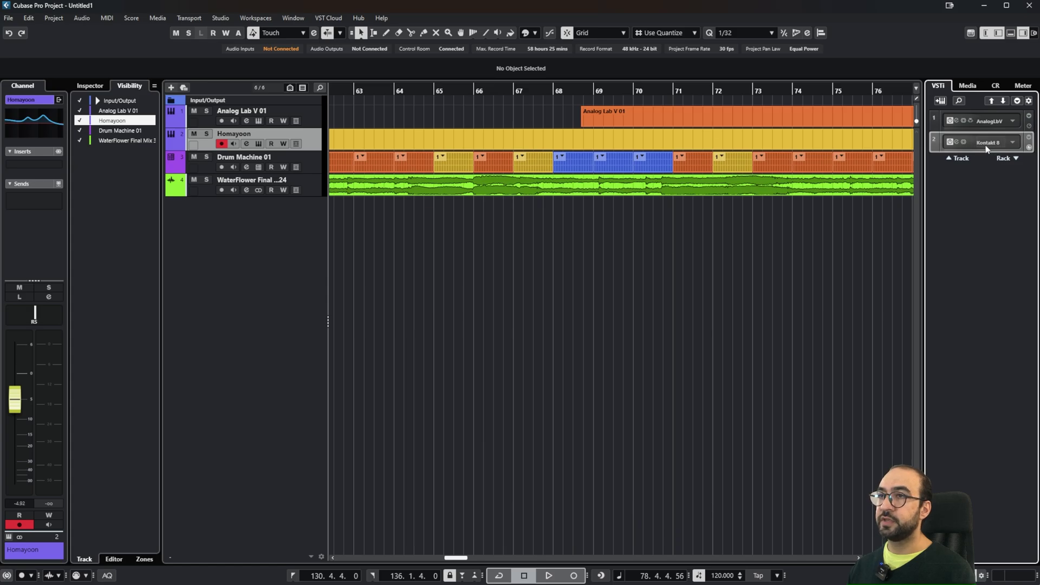
pyautogui.click(319, 116)
pyautogui.click(277, 134)
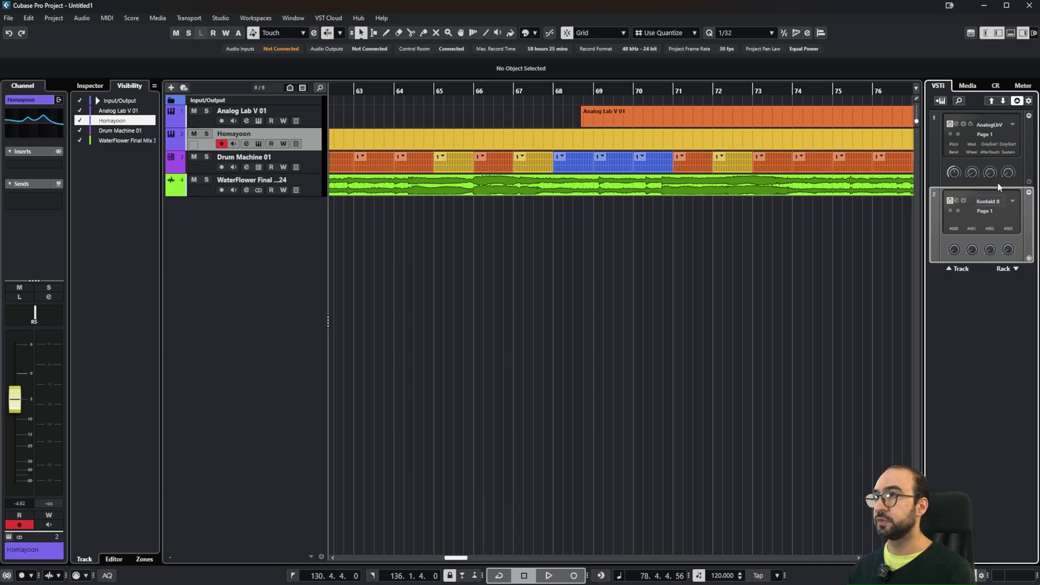
pyautogui.click(941, 102)
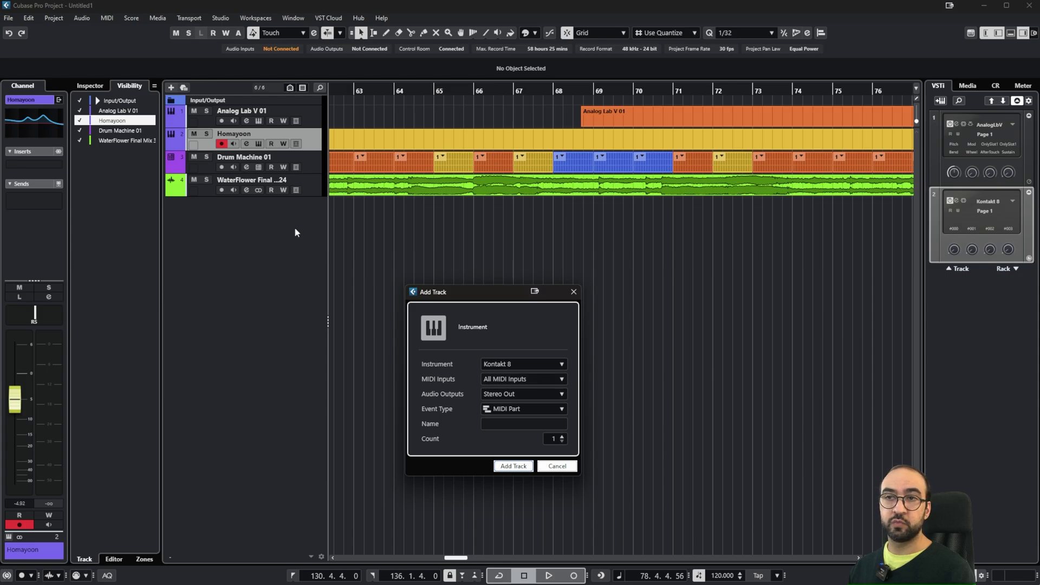
pyautogui.click(573, 292)
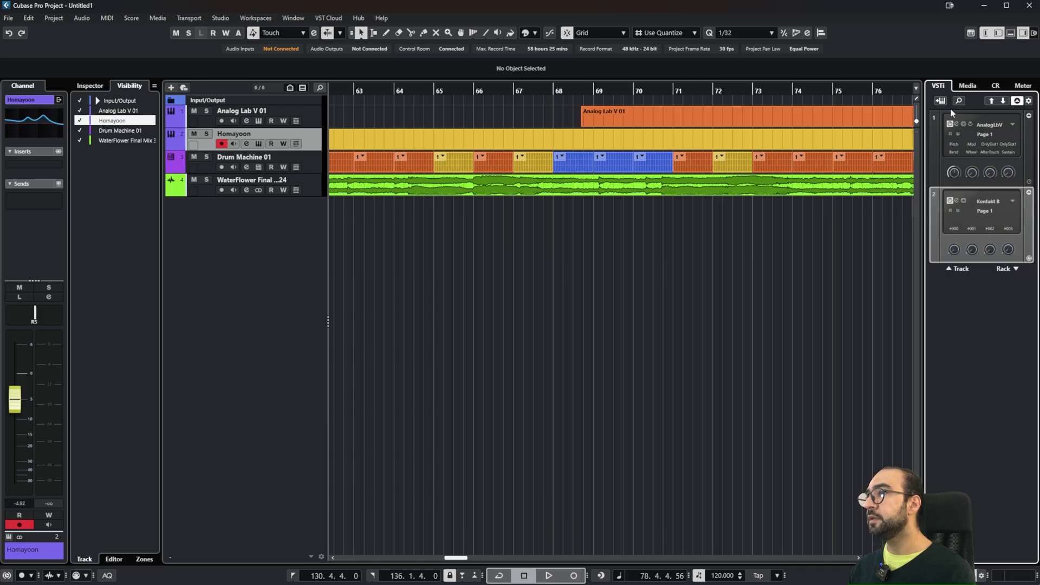
# Step: Show the media browser in the right zone and go from VST Instruments back to its home page
pyautogui.click(962, 87)
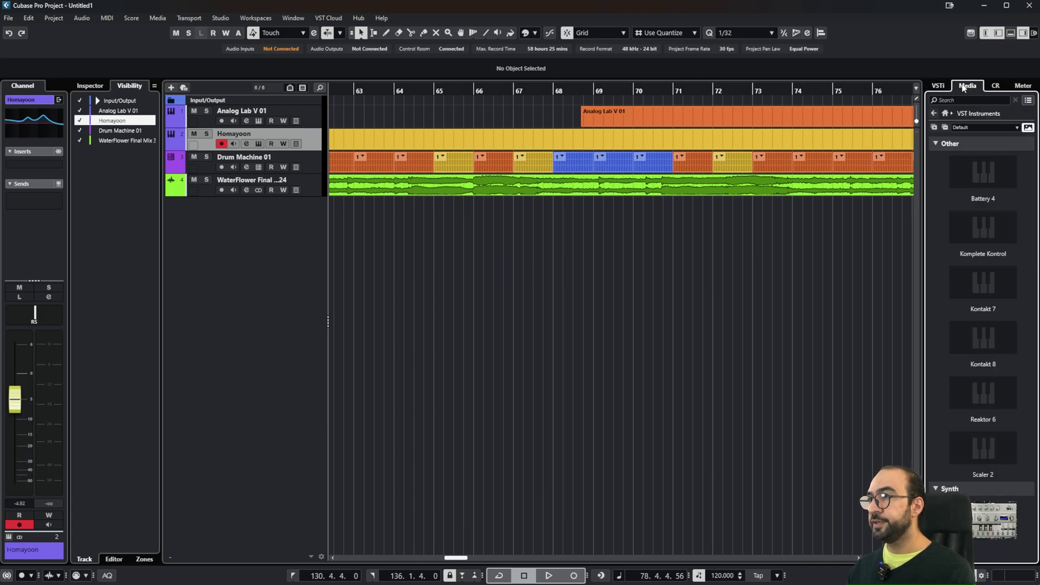
pyautogui.click(936, 114)
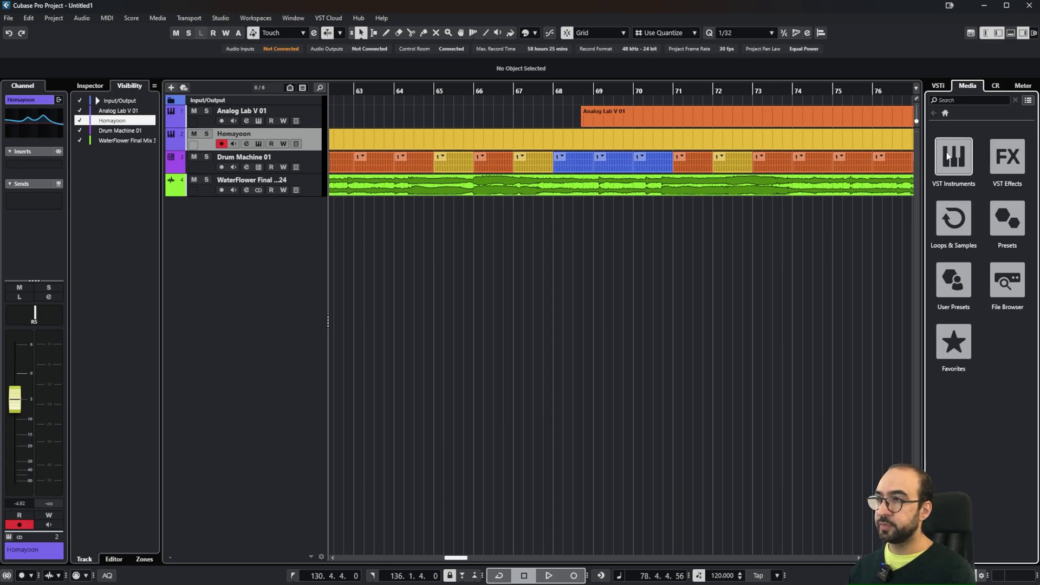
# Step: Browse the Synth group of the VST Instruments in the media browser and return to its home page
pyautogui.click(953, 167)
pyautogui.moveTo(1033, 155)
pyautogui.mouseDown()
pyautogui.moveTo(1034, 289)
pyautogui.moveTo(1029, 142)
pyautogui.mouseUp()
pyautogui.click(1027, 143)
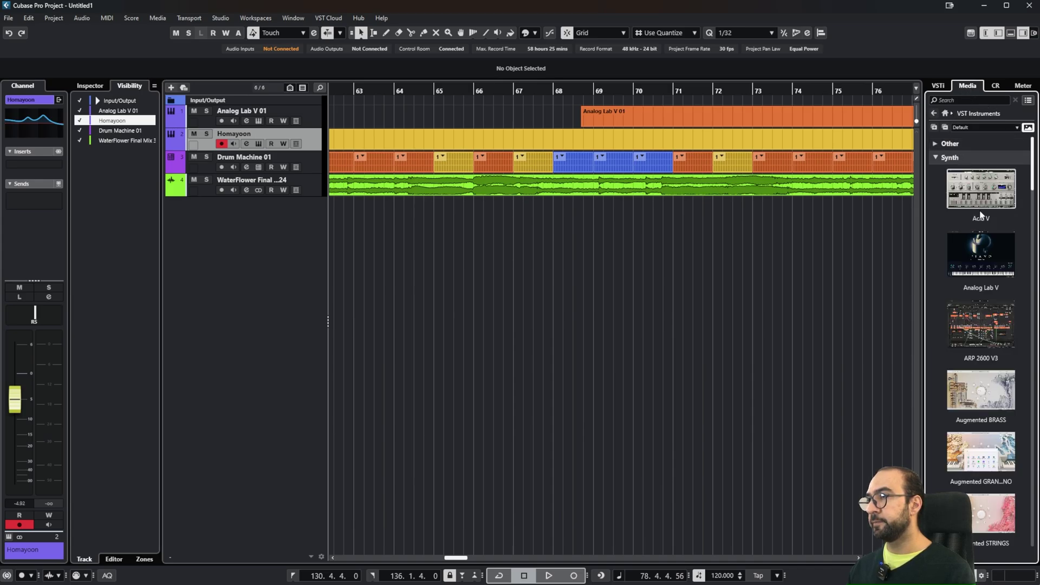
pyautogui.moveTo(980, 189)
pyautogui.mouseDown()
pyautogui.moveTo(357, 265)
pyautogui.moveTo(281, 244)
pyautogui.moveTo(879, 198)
pyautogui.moveTo(968, 179)
pyautogui.mouseUp()
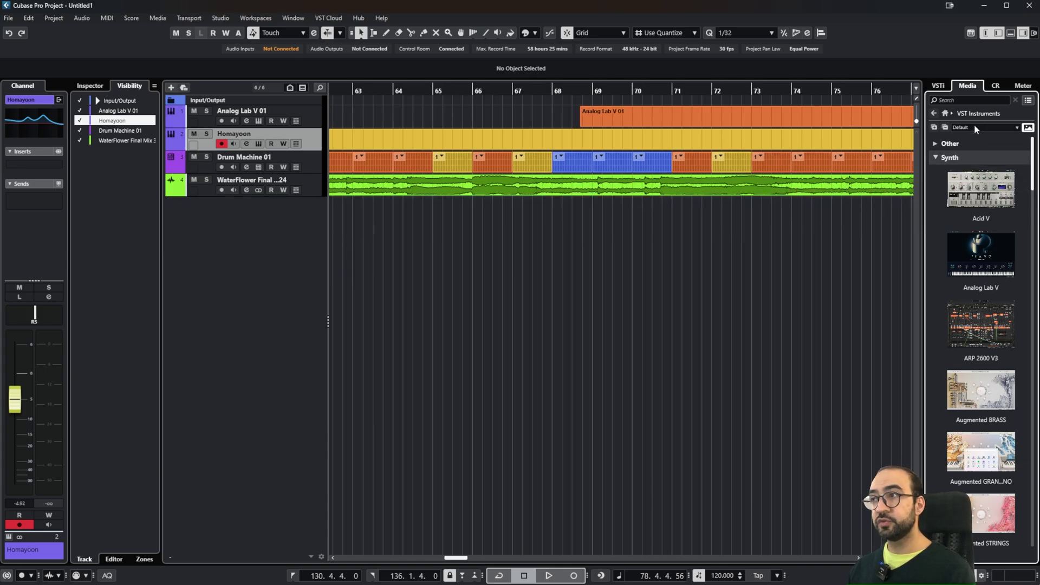
pyautogui.click(932, 114)
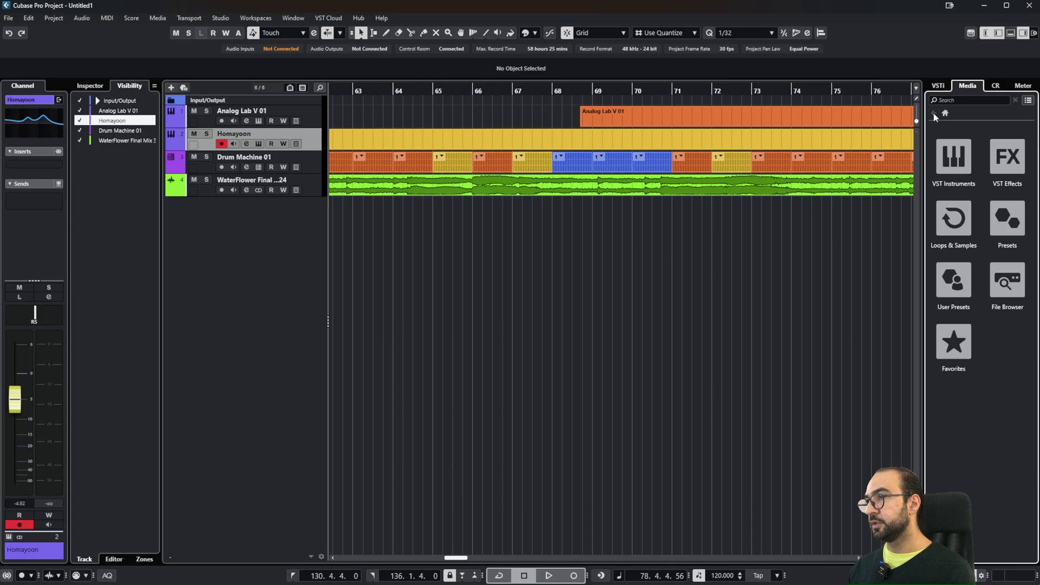
# Step: Show the Control Room in the right zone and lower its Main level to -5.64
pyautogui.click(996, 87)
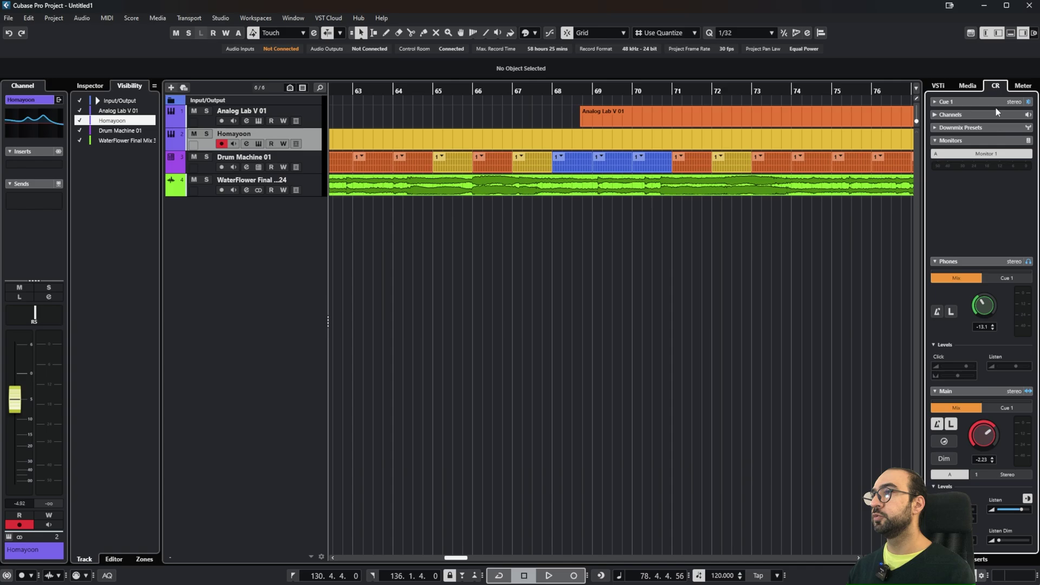
pyautogui.moveTo(983, 434); pyautogui.dragTo(1002, 307)
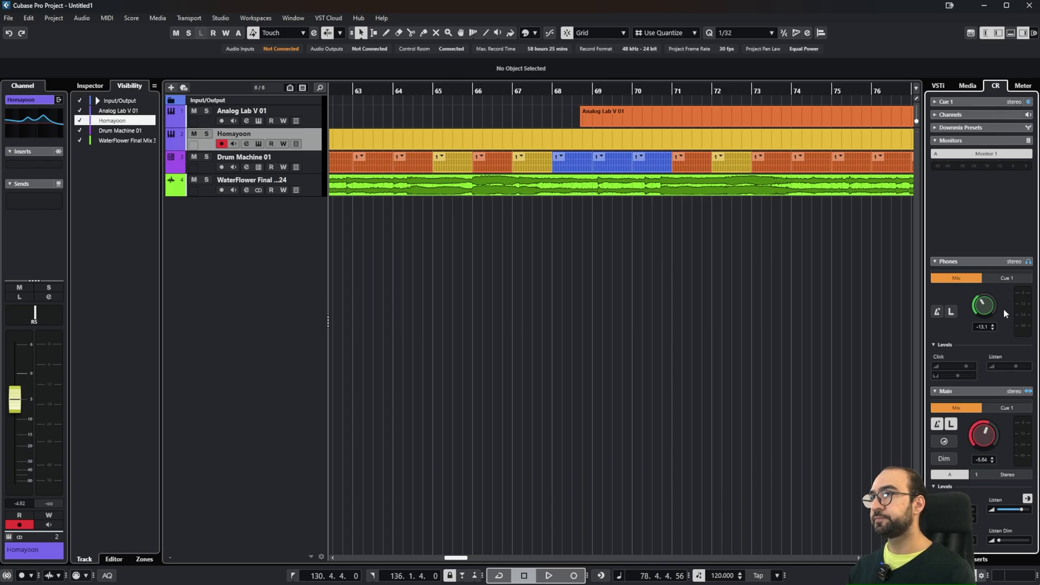
# Step: Show the master meter in the right zone and play the project from about bar 71 to watch its levels
pyautogui.click(1023, 86)
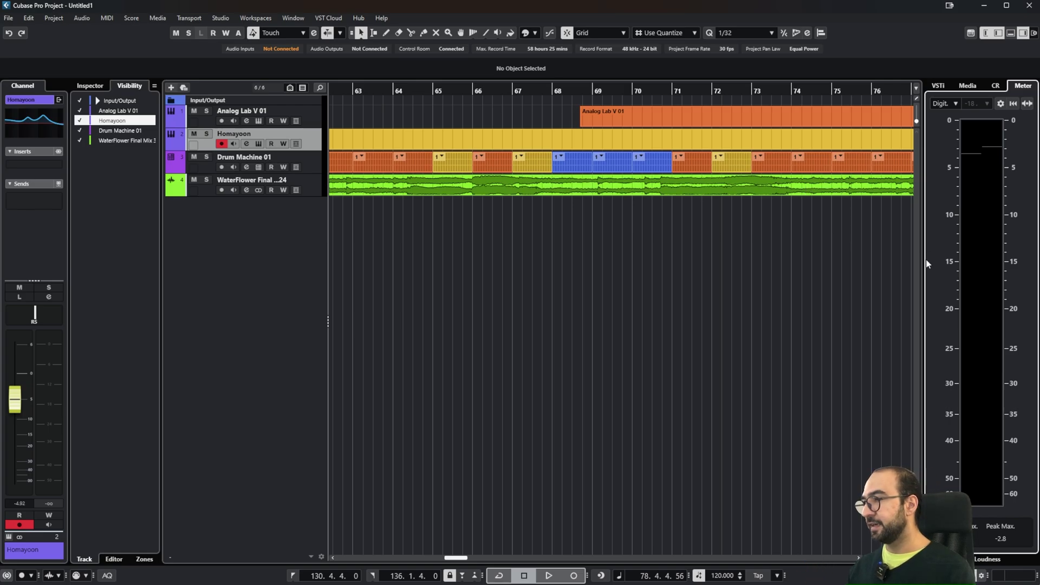
pyautogui.click(672, 91)
pyautogui.press('space')
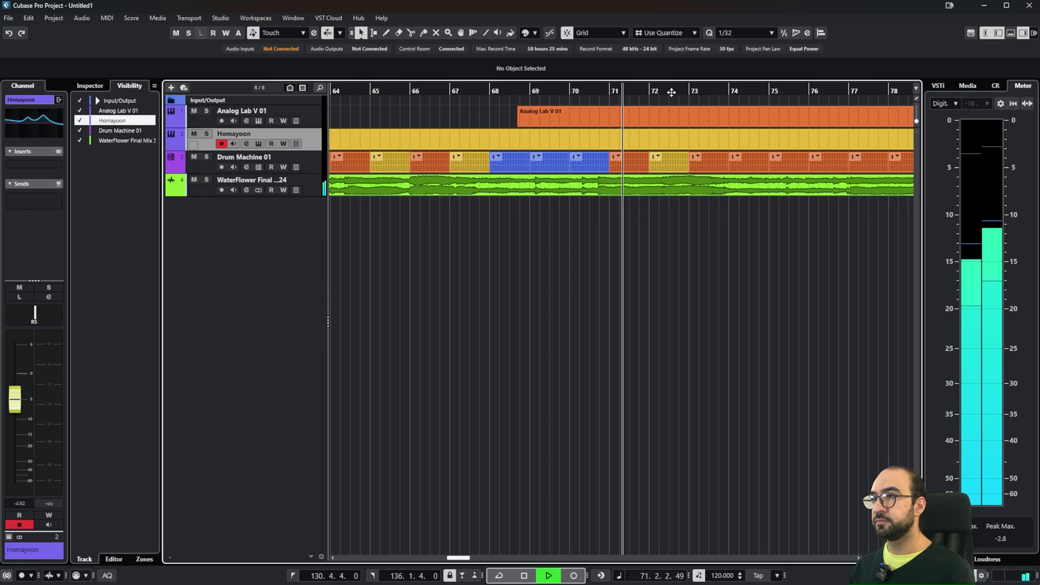
pyautogui.press('space')
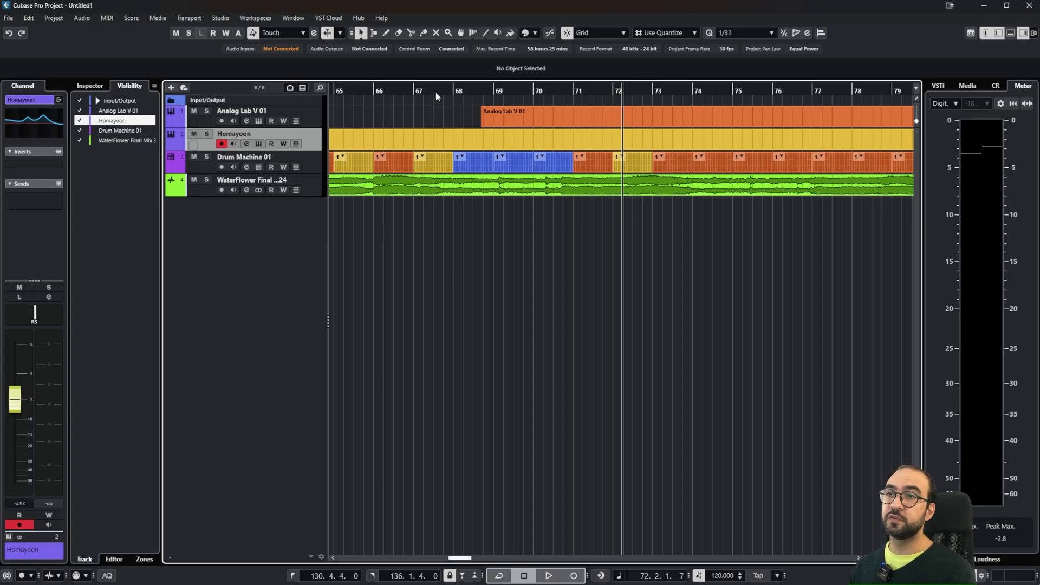
# Step: Define a cycle range from bar 68 to bar 71, activate cycle playback and place the cursor at 69.3.1.60
pyautogui.moveTo(456, 86); pyautogui.dragTo(575, 86)
pyautogui.click(502, 577)
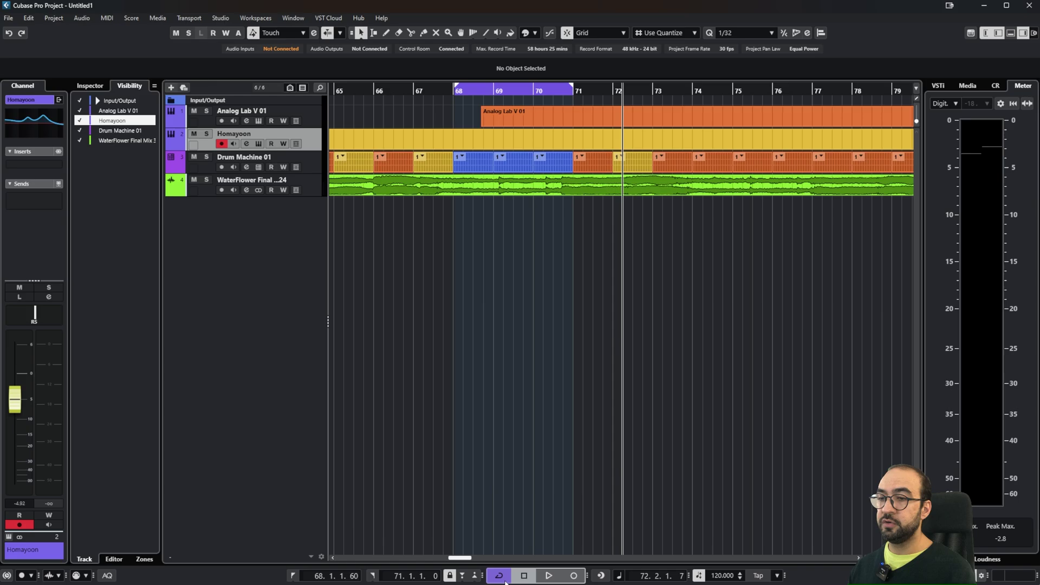
pyautogui.click(514, 92)
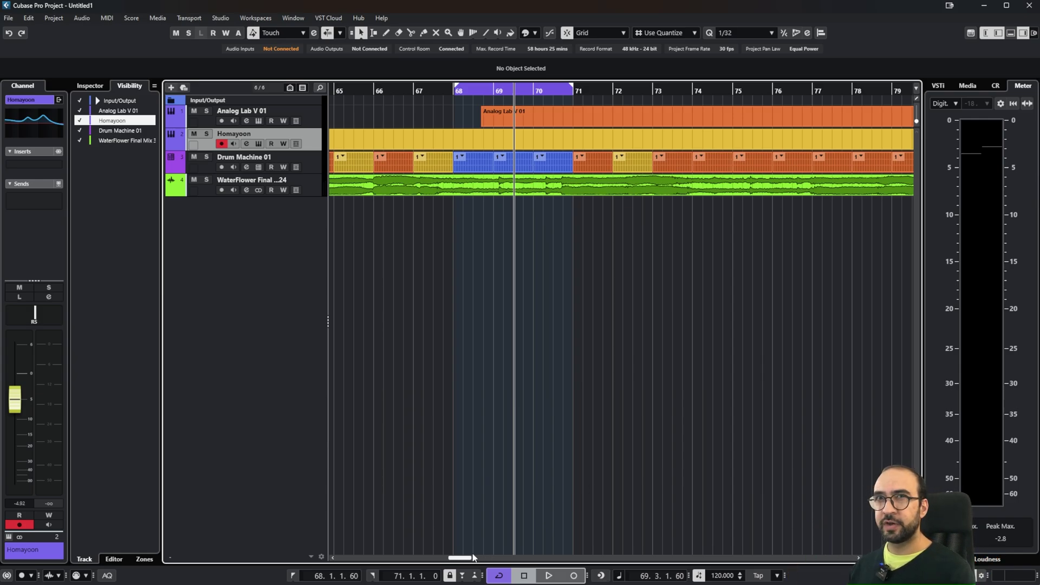
# Step: Set the project tempo to 60 BPM
pyautogui.moveTo(472, 558); pyautogui.dragTo(483, 558)
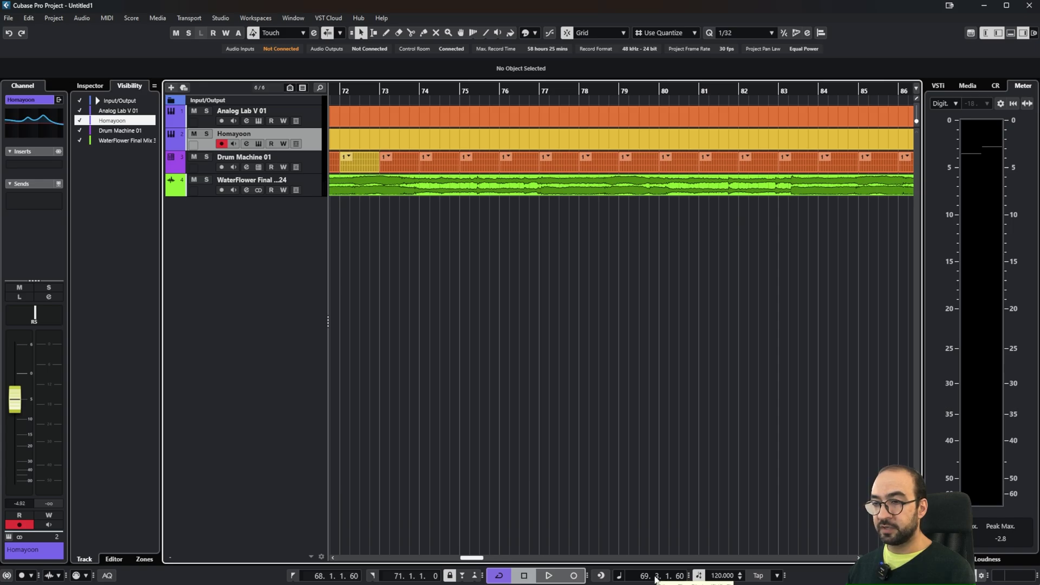
pyautogui.doubleClick(713, 573)
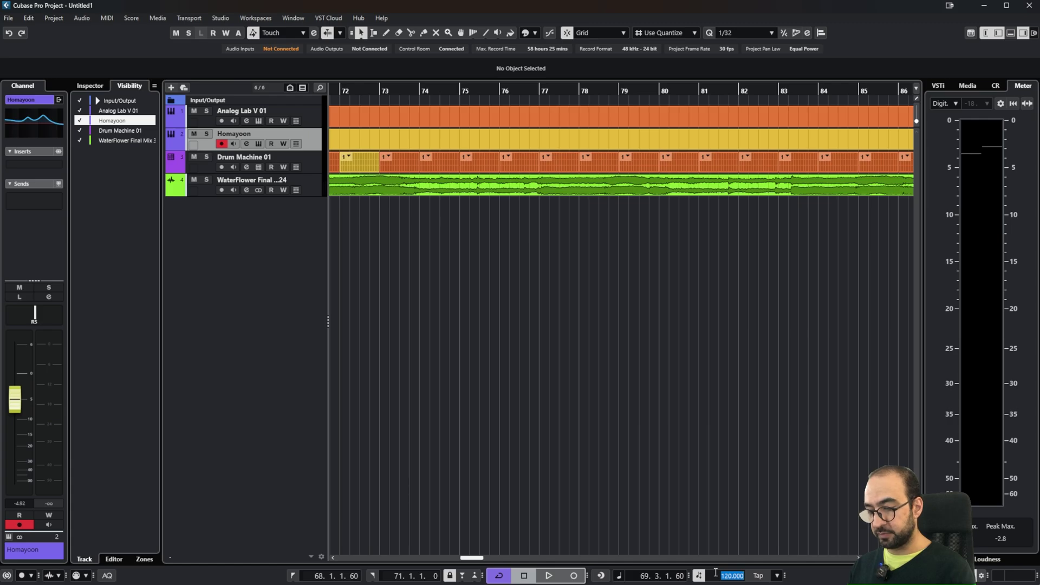
pyautogui.write('60')
pyautogui.press('Return')
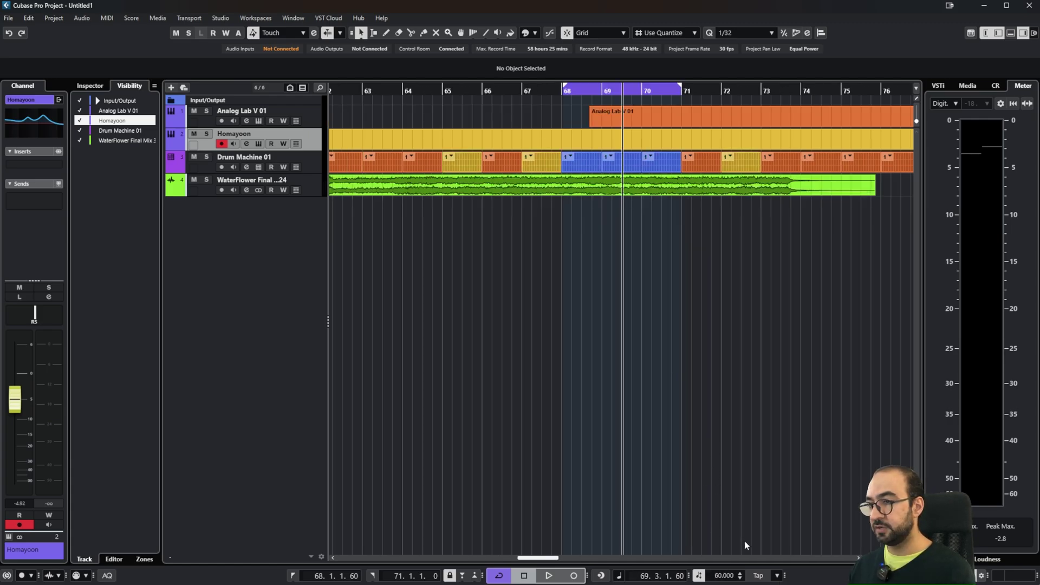
# Step: Set the project tempo by tapping it in, ending at 169.750 BPM
pyautogui.click(755, 576)
pyautogui.click(755, 576)
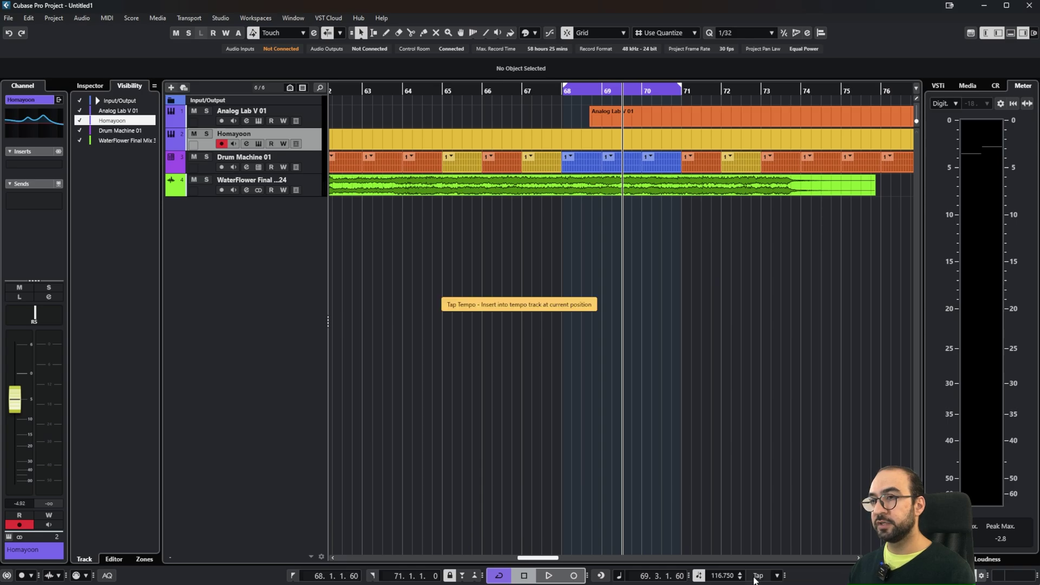
pyautogui.click(755, 576)
pyautogui.click(754, 576)
pyautogui.click(754, 576)
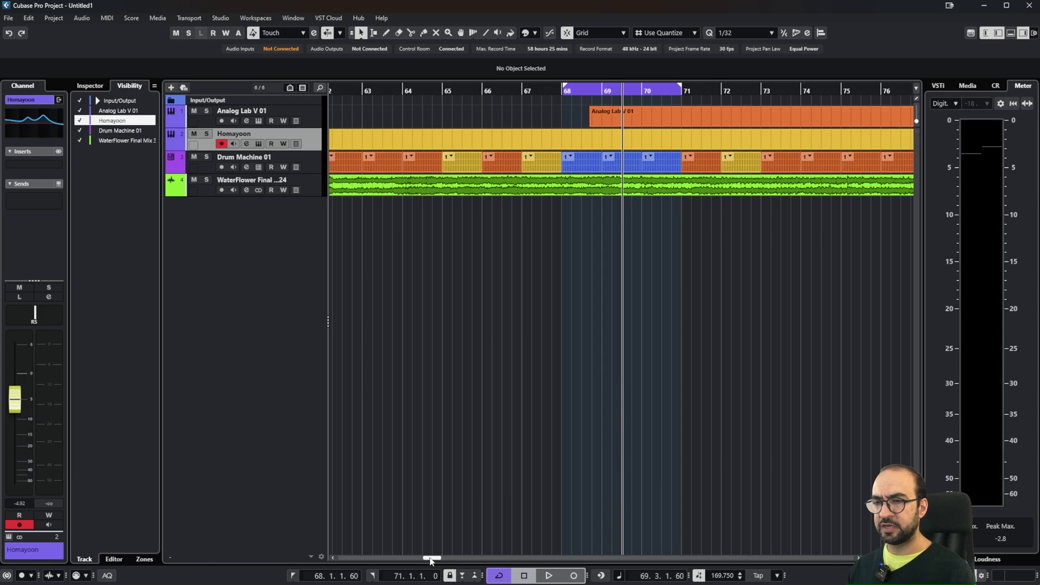
pyautogui.moveTo(432, 559); pyautogui.dragTo(391, 561)
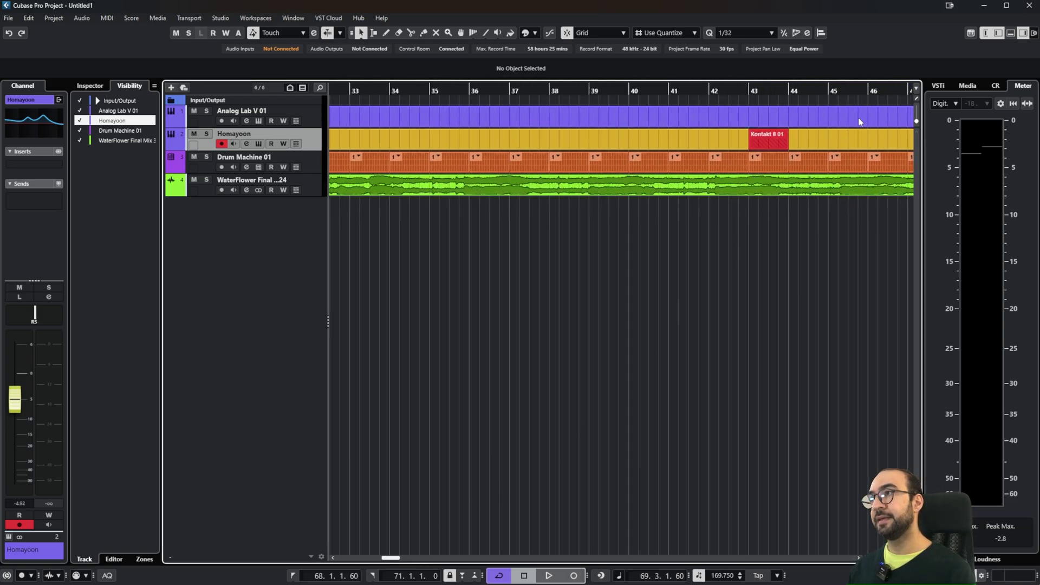
# Step: Show the MixConsole in the lower zone, and open and close it once as a separate window
pyautogui.click(1010, 34)
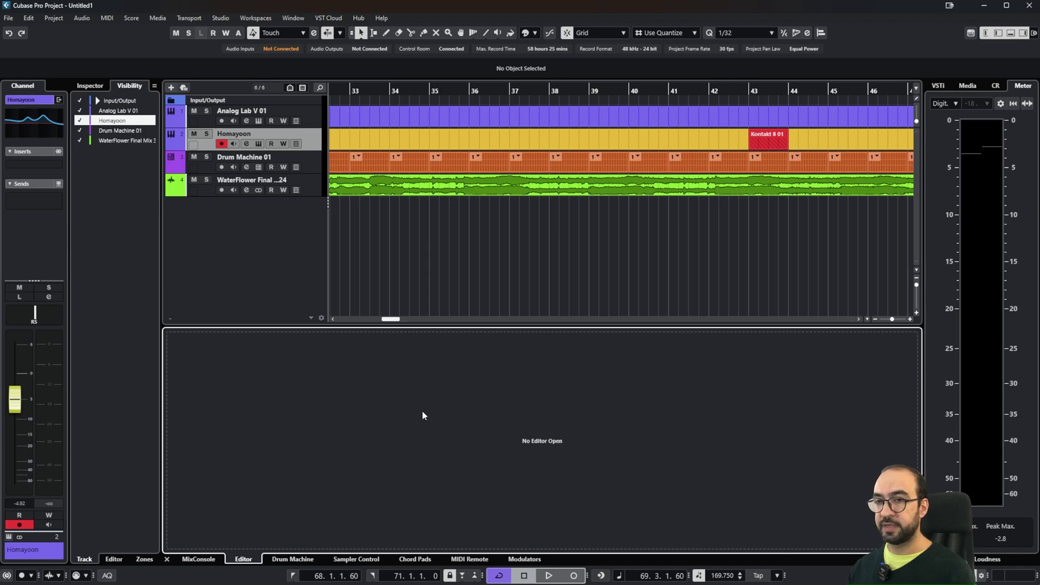
pyautogui.click(196, 560)
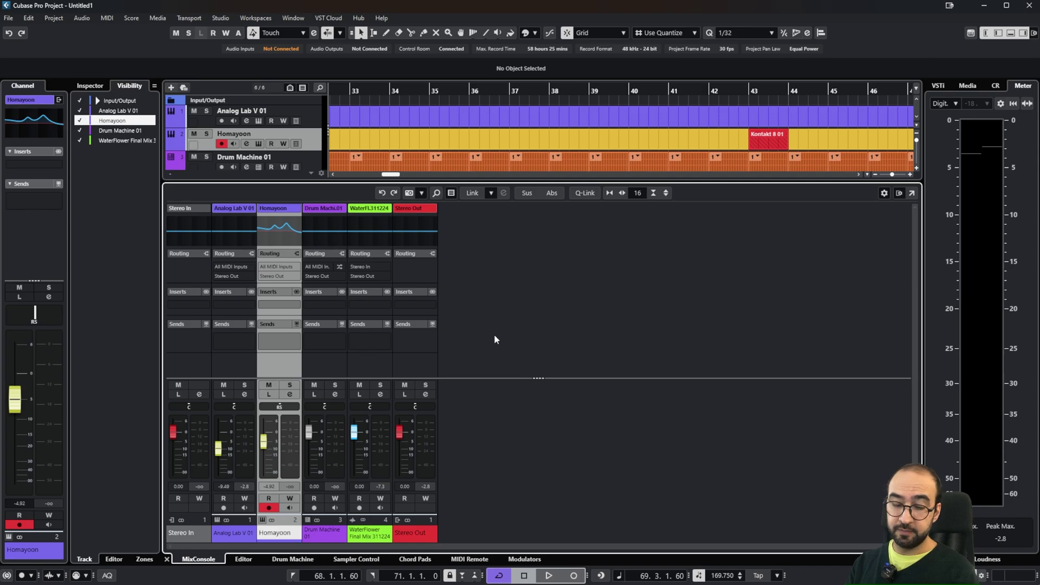
pyautogui.press('F3')
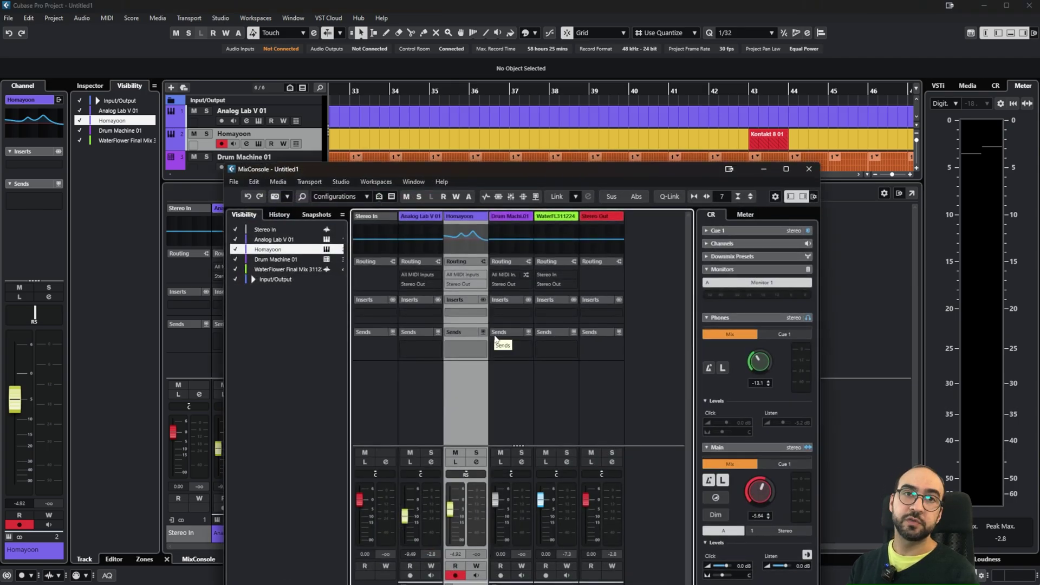
pyautogui.click(808, 170)
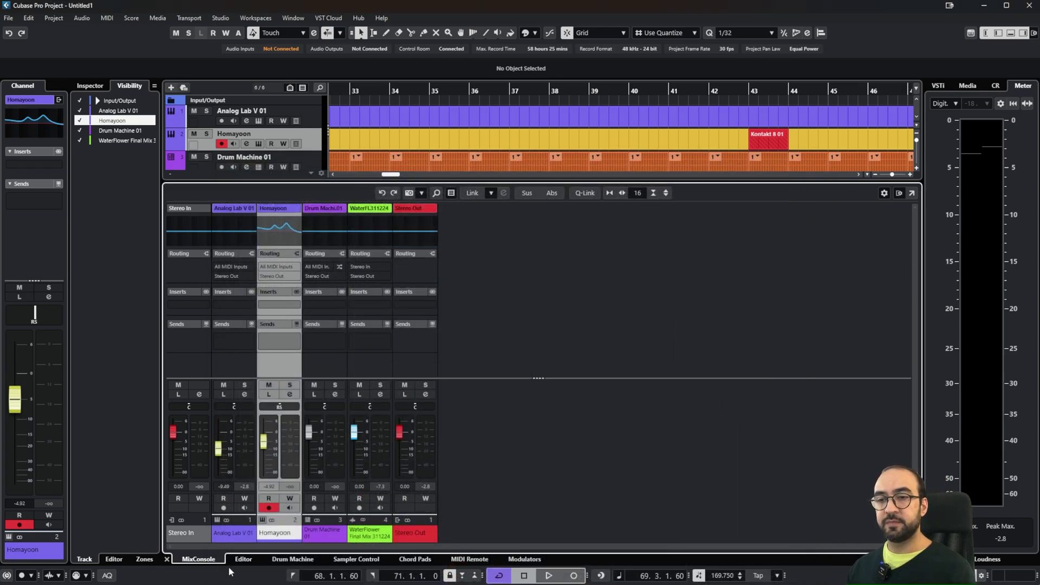
# Step: View the WaterFlower audio event in the lower-zone Editor and the Drum Machine 01 track's pads in the Drum Machine
pyautogui.click(242, 560)
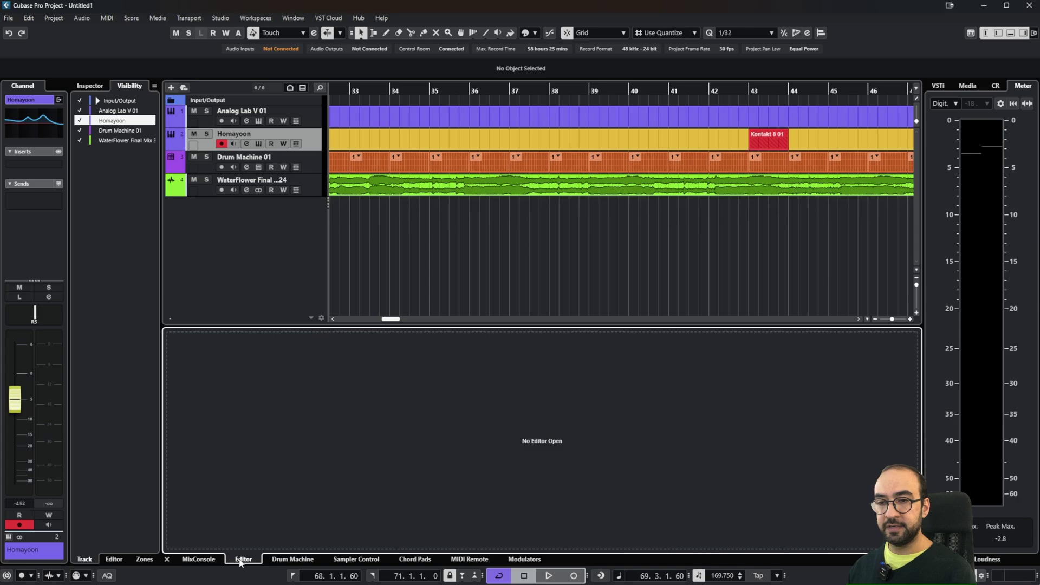
pyautogui.click(339, 192)
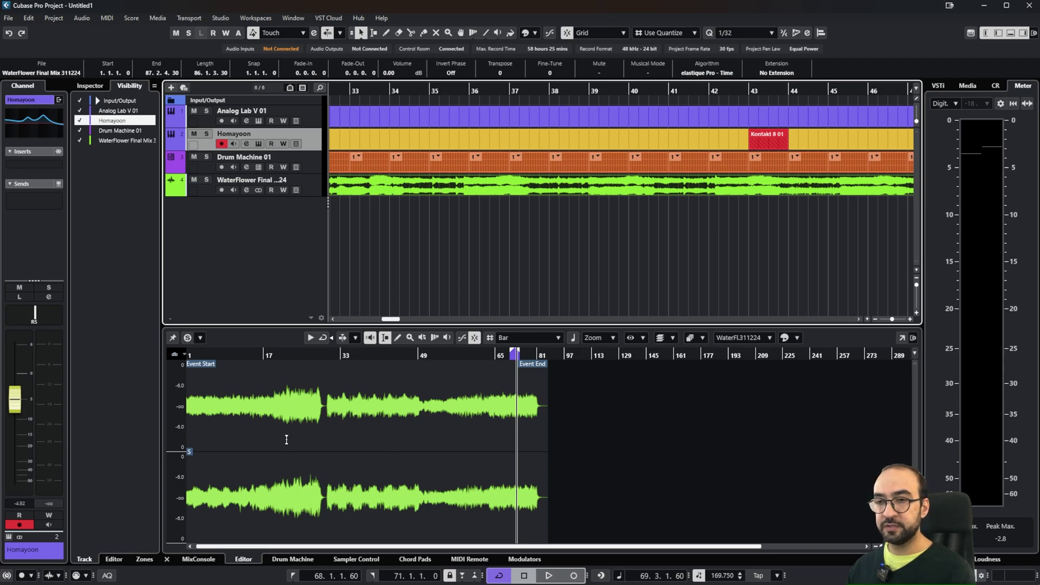
pyautogui.click(288, 561)
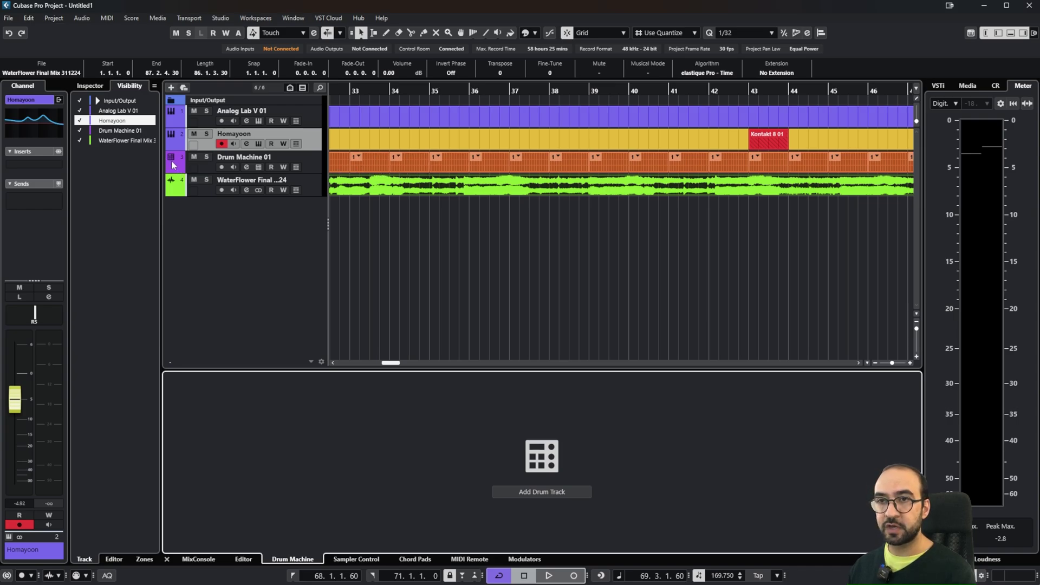
pyautogui.click(307, 165)
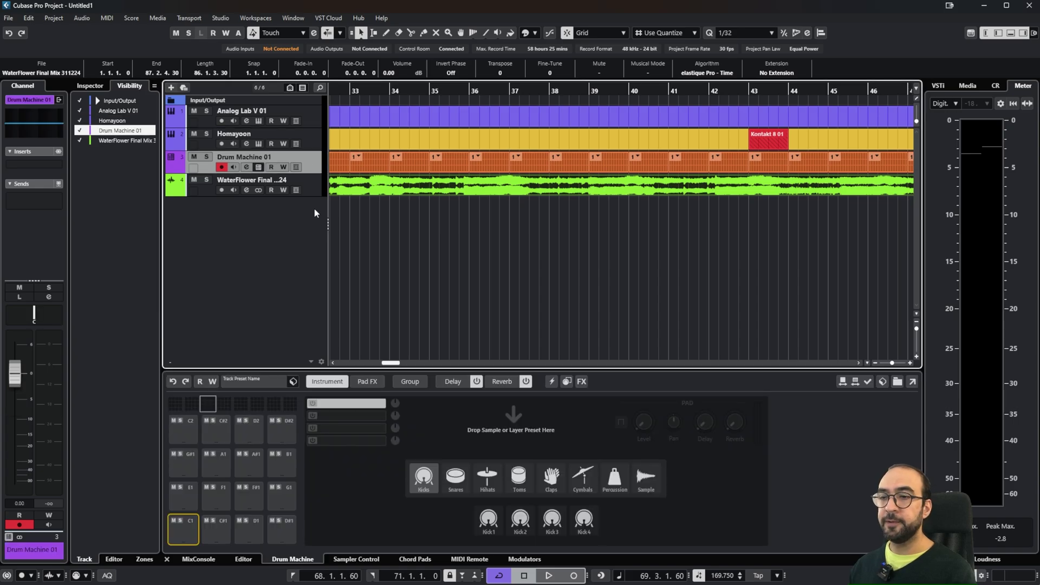
# Step: View the Sampler Control and the Chord Pads, selecting the Analog Lab V 01 track as the instrument for the chords
pyautogui.click(358, 558)
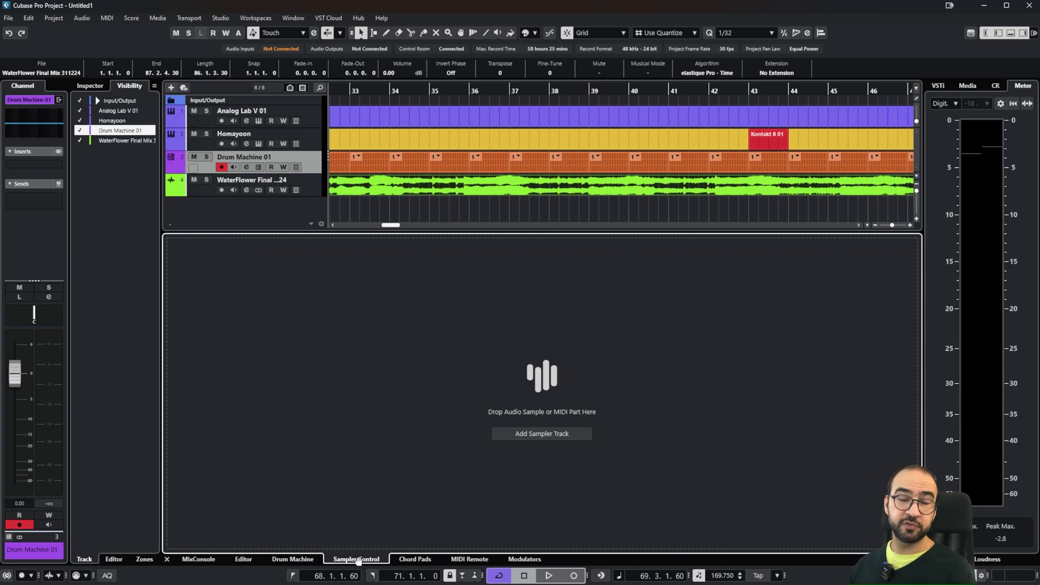
pyautogui.click(407, 560)
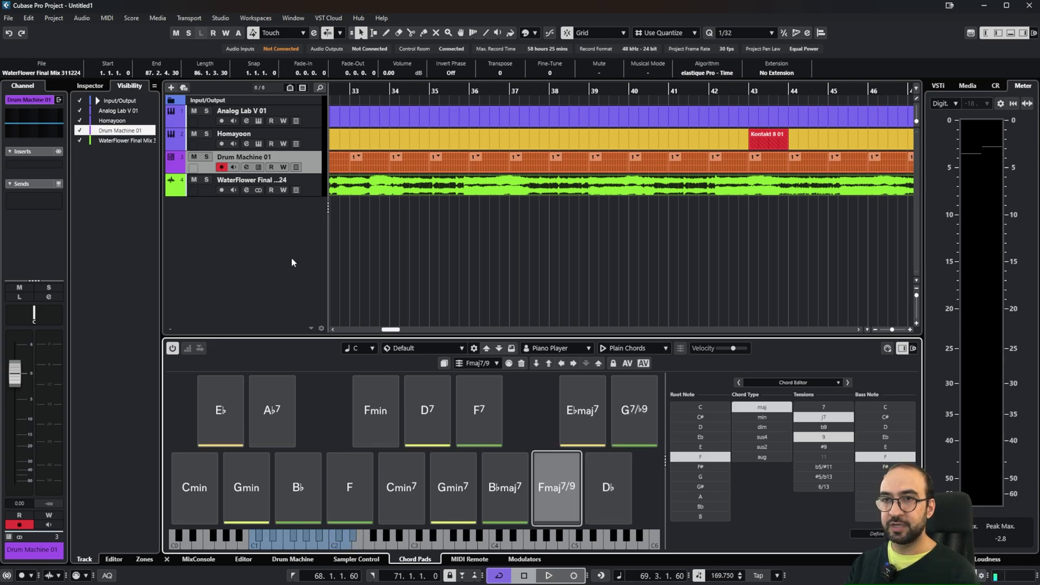
pyautogui.click(304, 112)
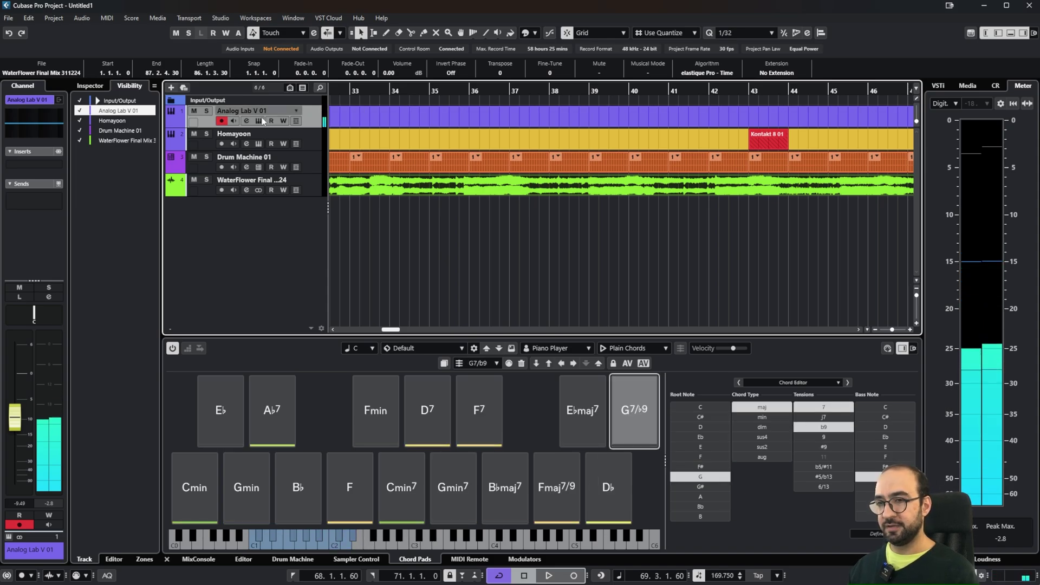
# Step: View the MIDI Remote page of the M-Audio Keystation and the Modulators available for the Analog Lab V 01 track
pyautogui.click(464, 560)
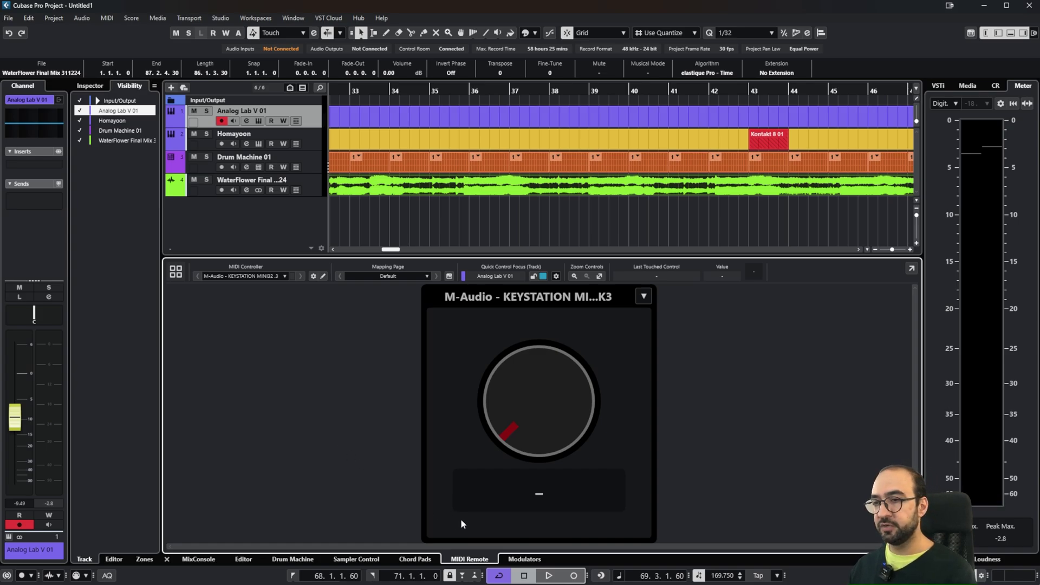
pyautogui.click(524, 559)
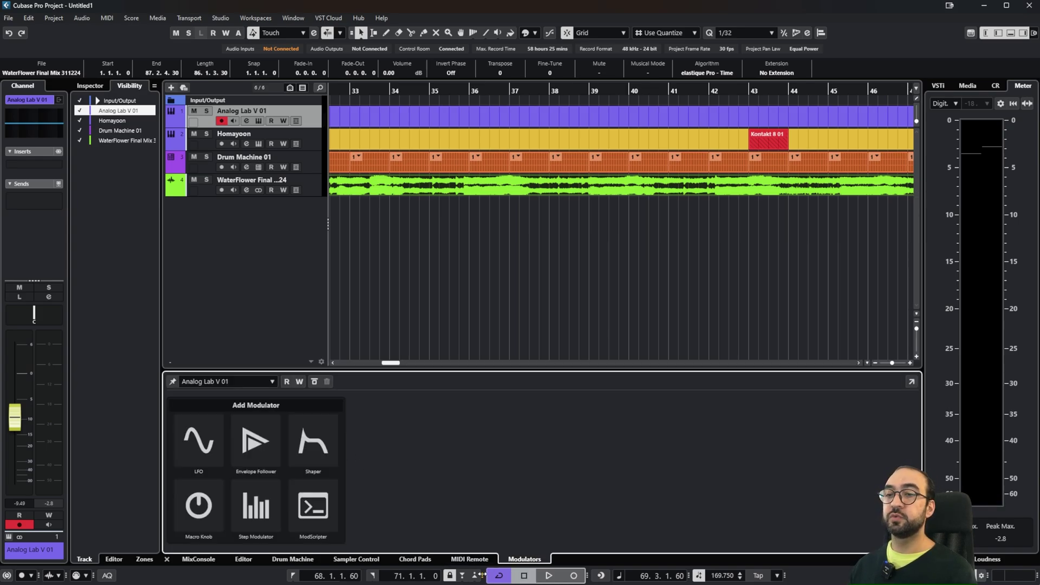